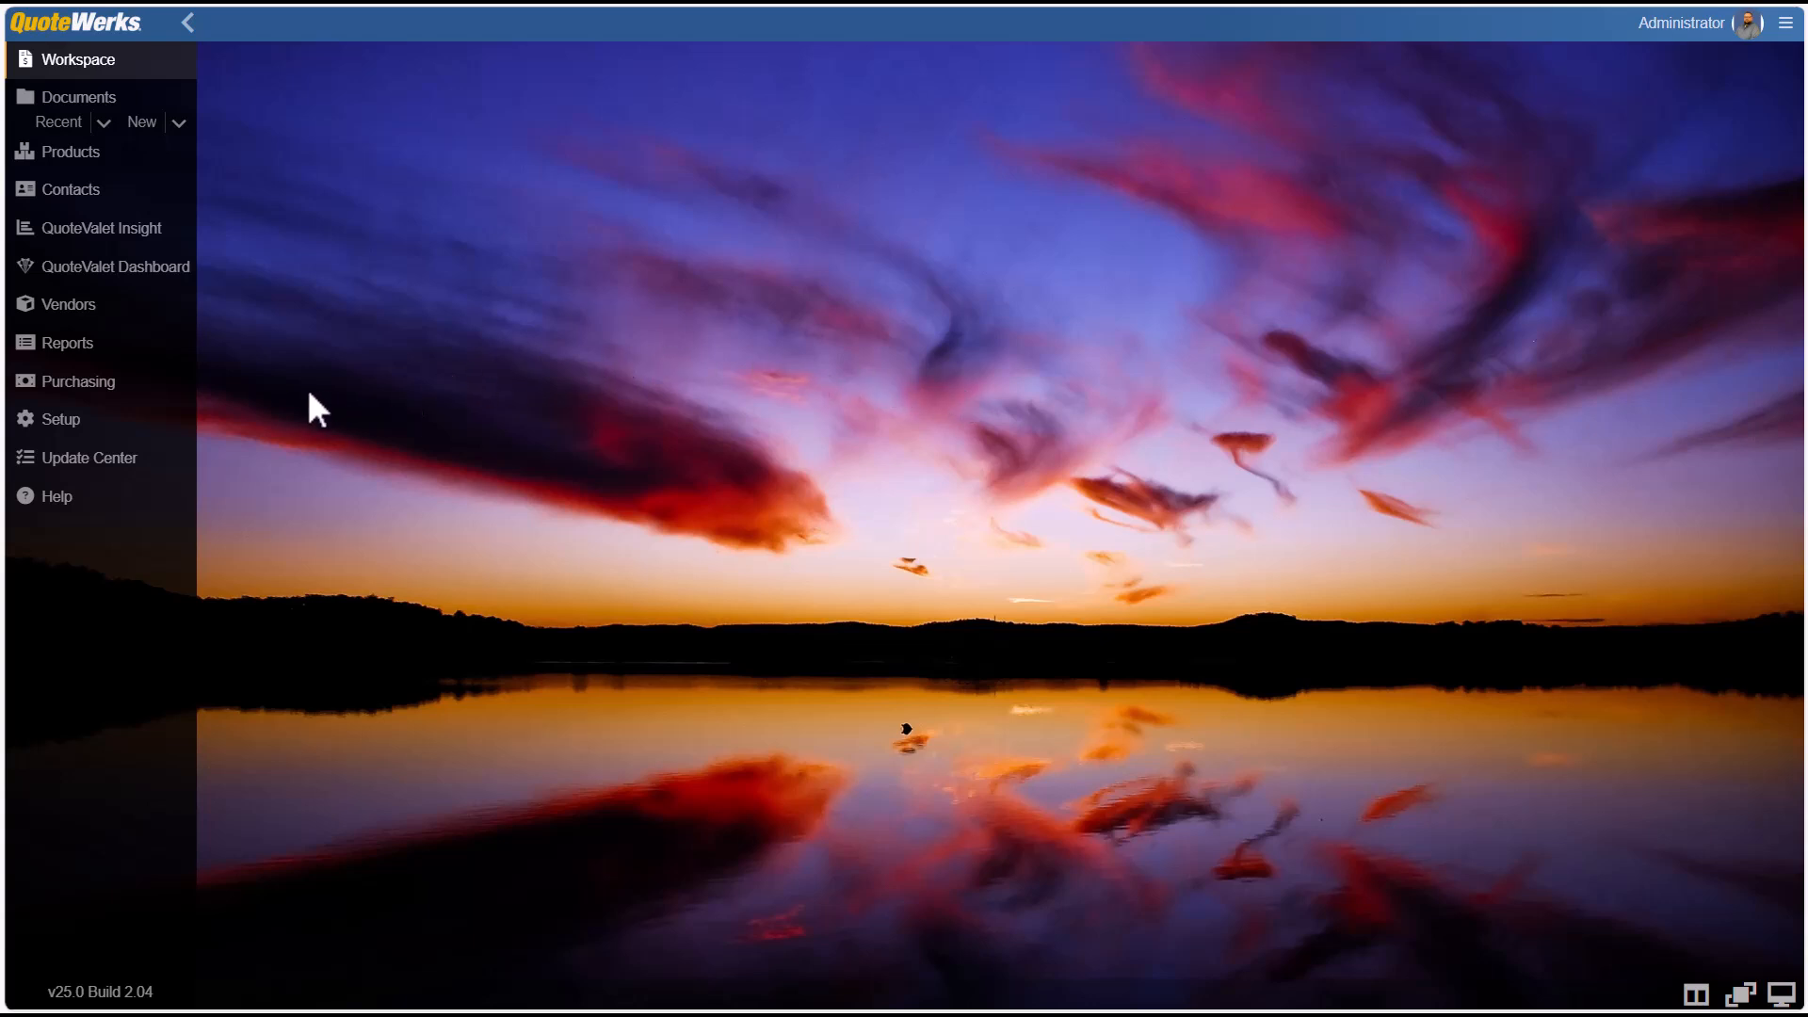
Open the Contact Import Wizard from the QuoteWerks CRM integration settings.
{"action": "left_click", "coordinate": [151, 424]}
{"action": "left_click", "coordinate": [132, 508]}
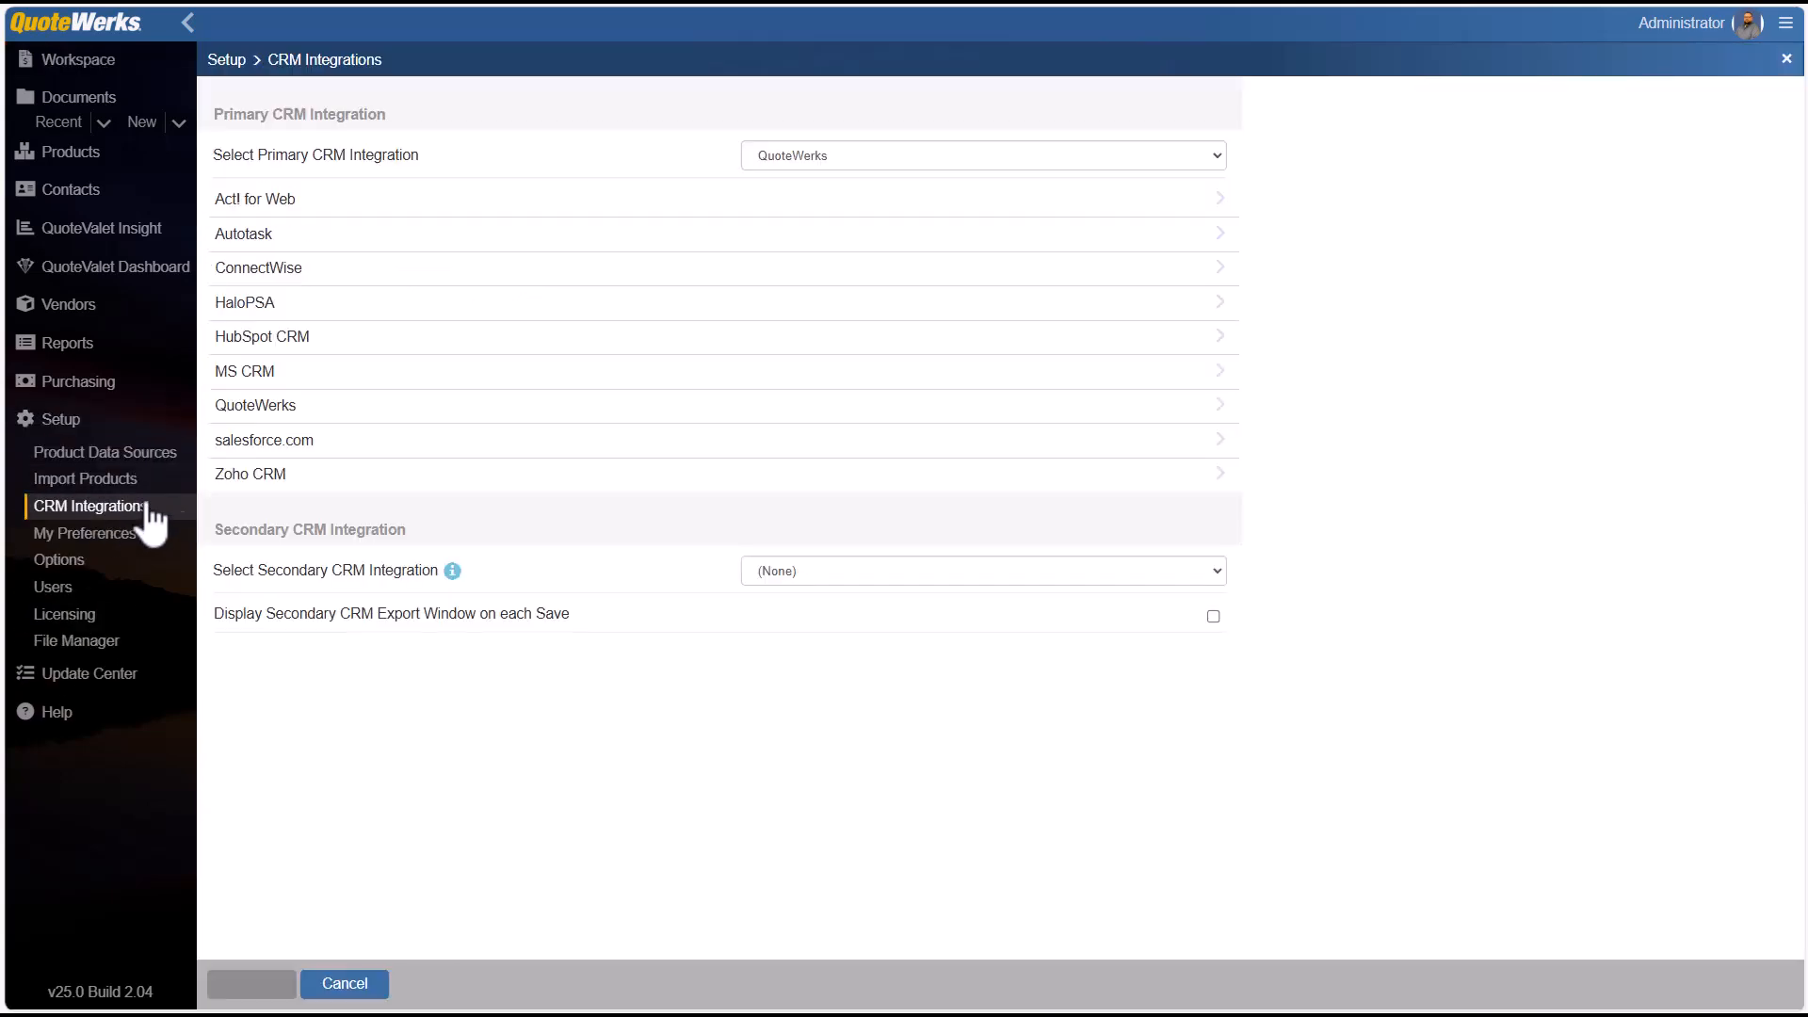
{"action": "left_click", "coordinate": [262, 412]}
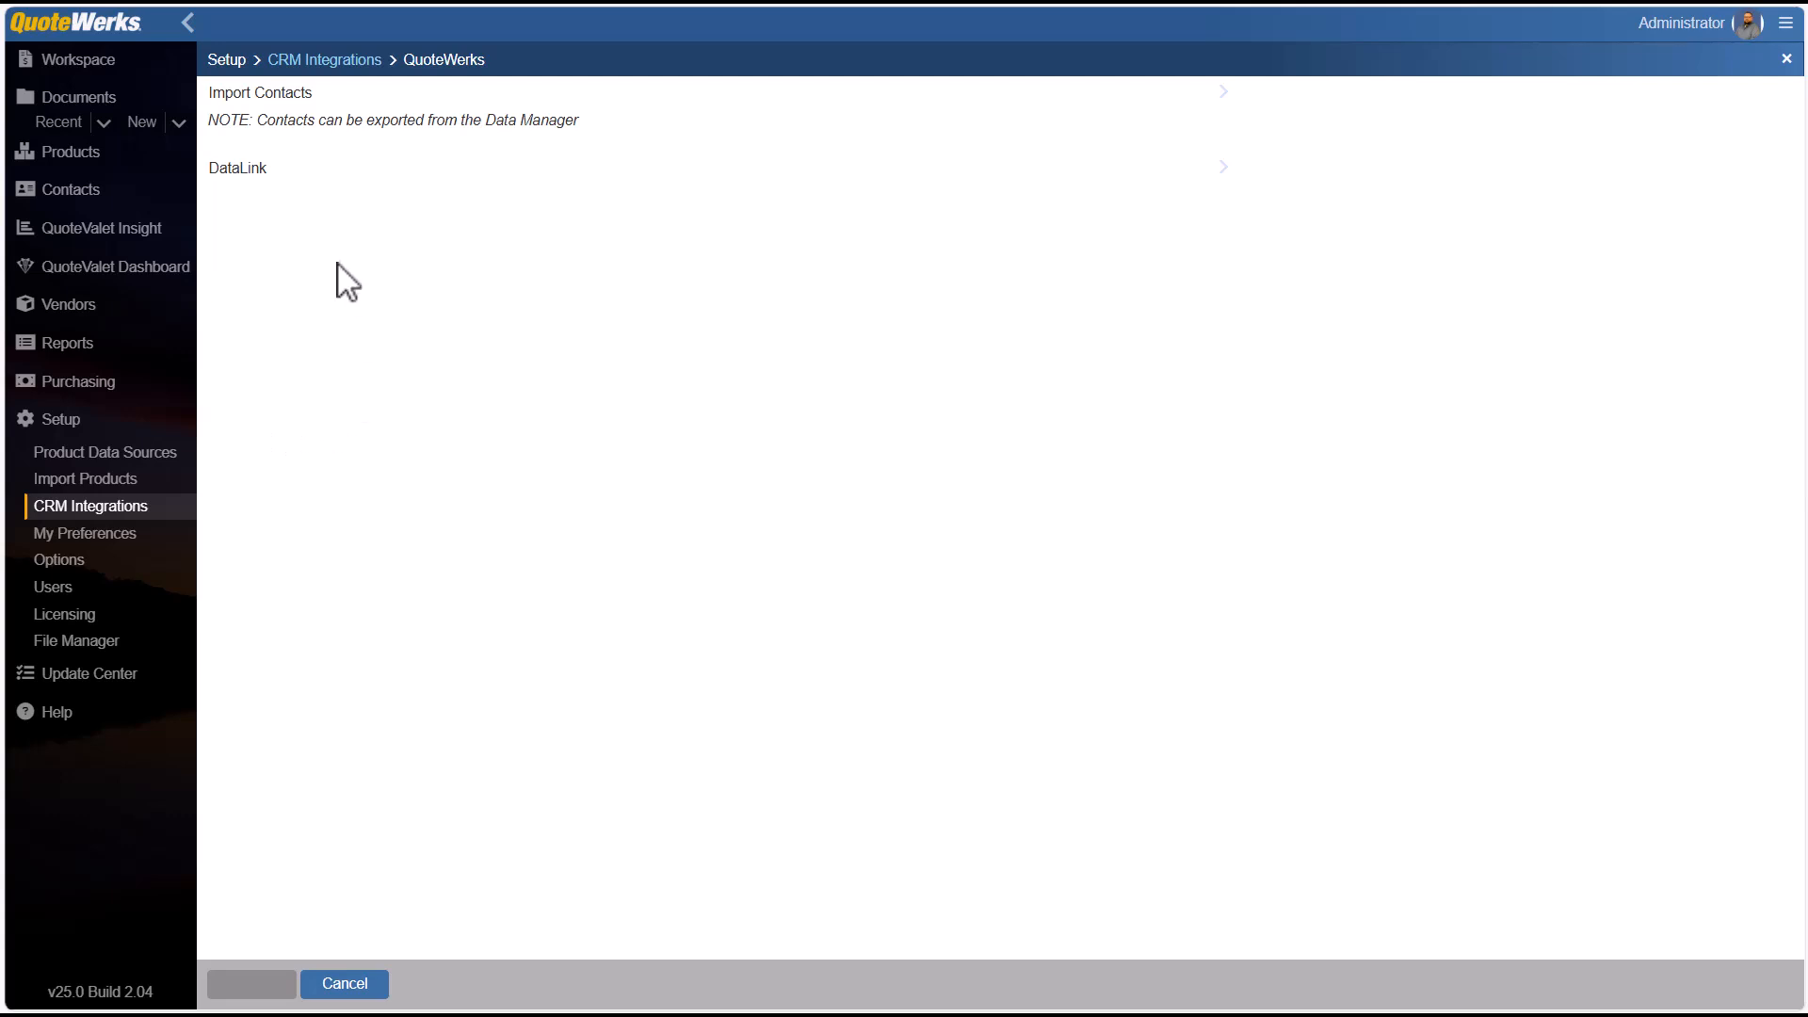
{"action": "left_click", "coordinate": [294, 111]}
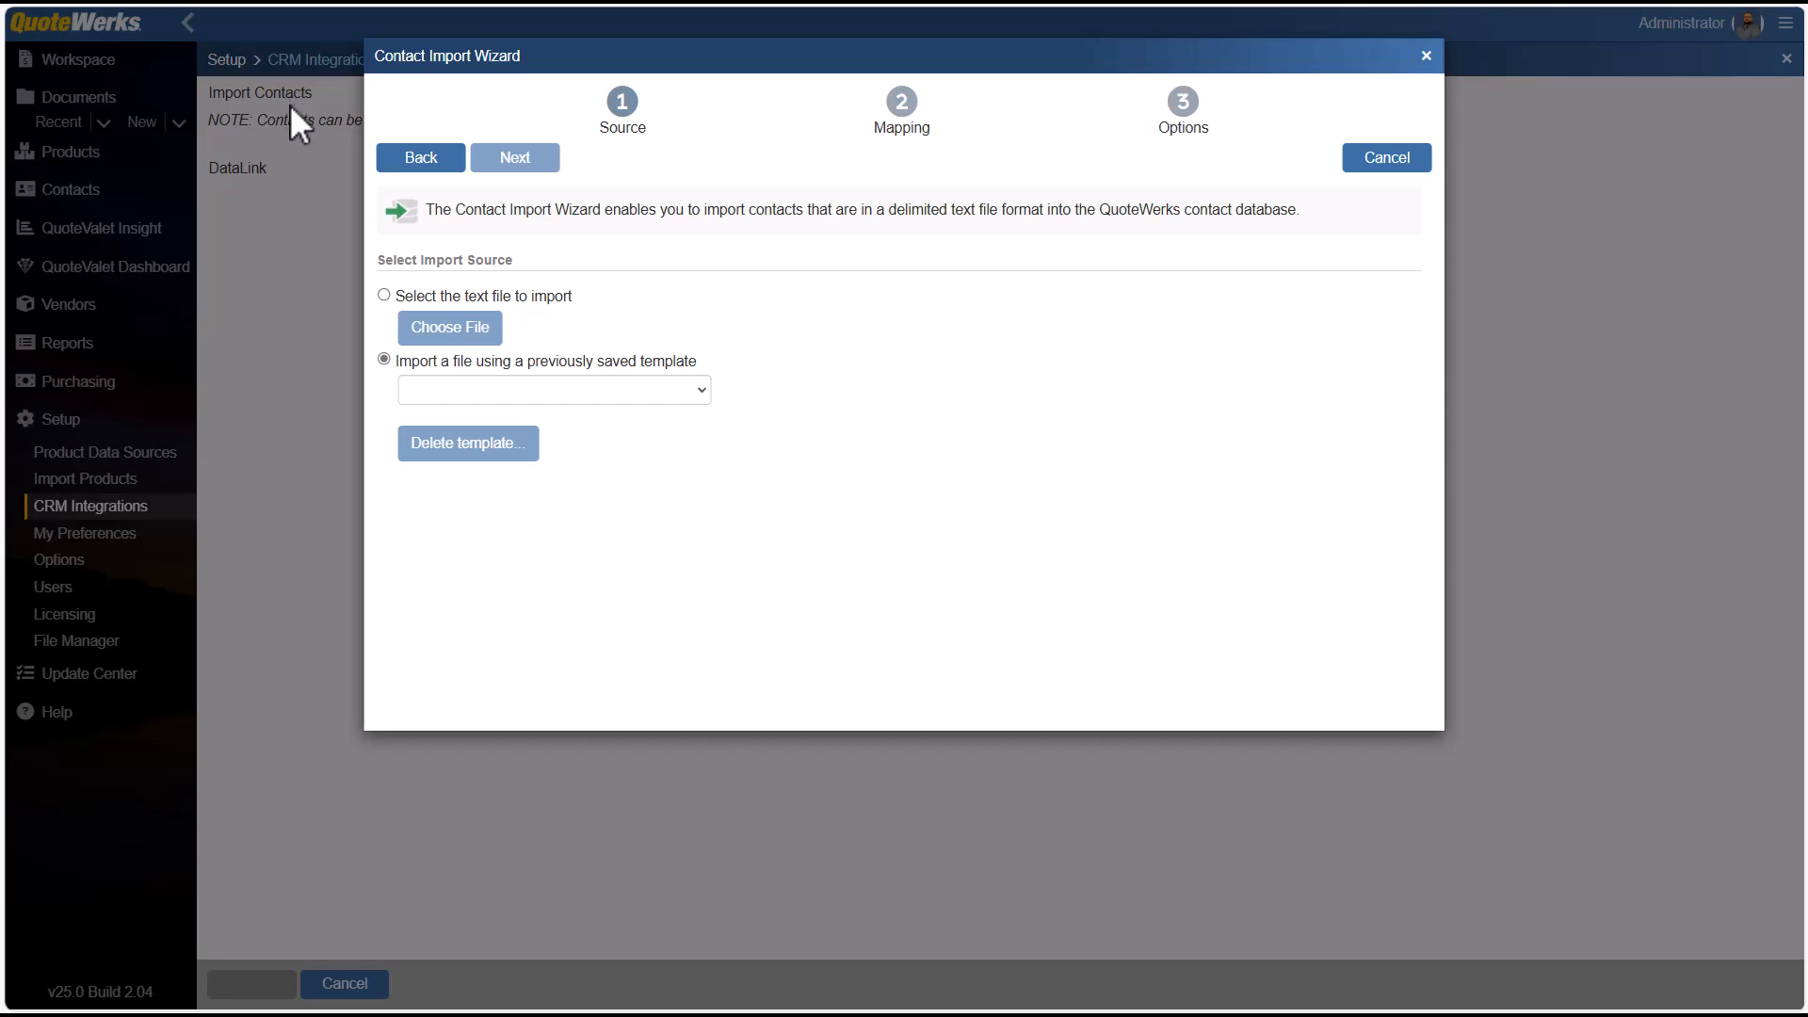
{"action": "left_click", "coordinate": [384, 294]}
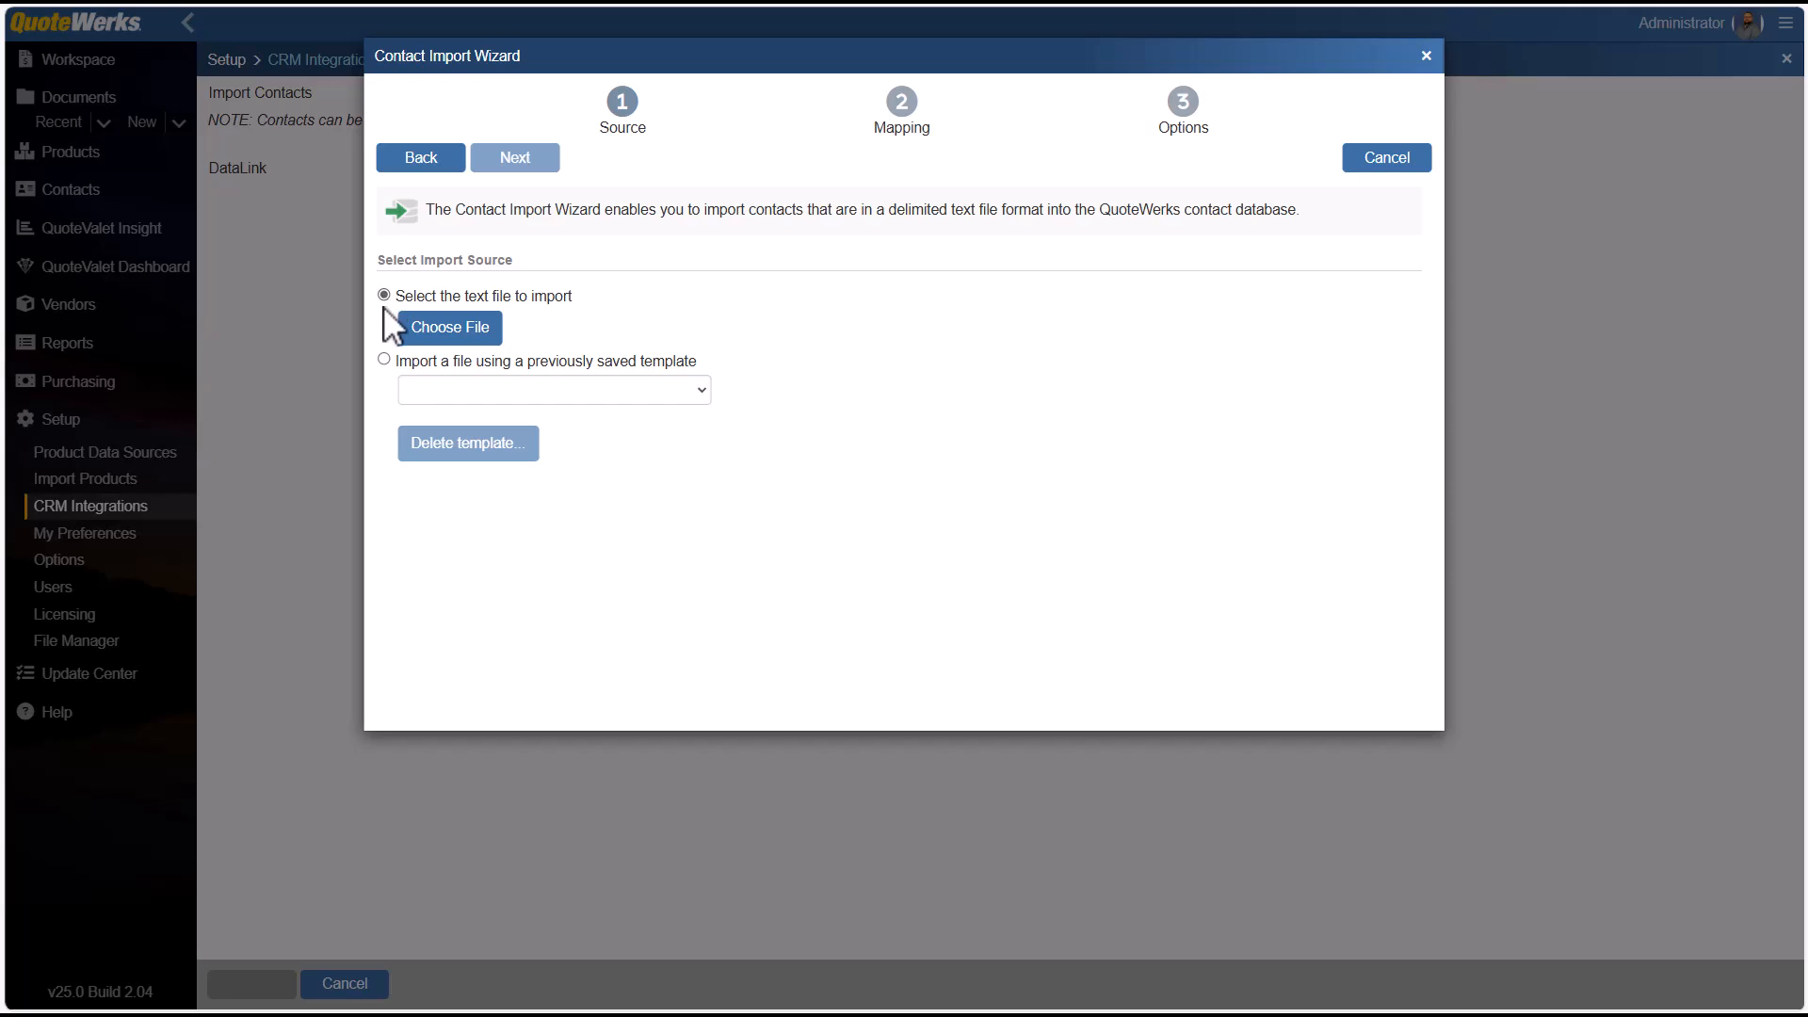
{"action": "left_click", "coordinate": [385, 360]}
{"action": "left_click", "coordinate": [702, 392]}
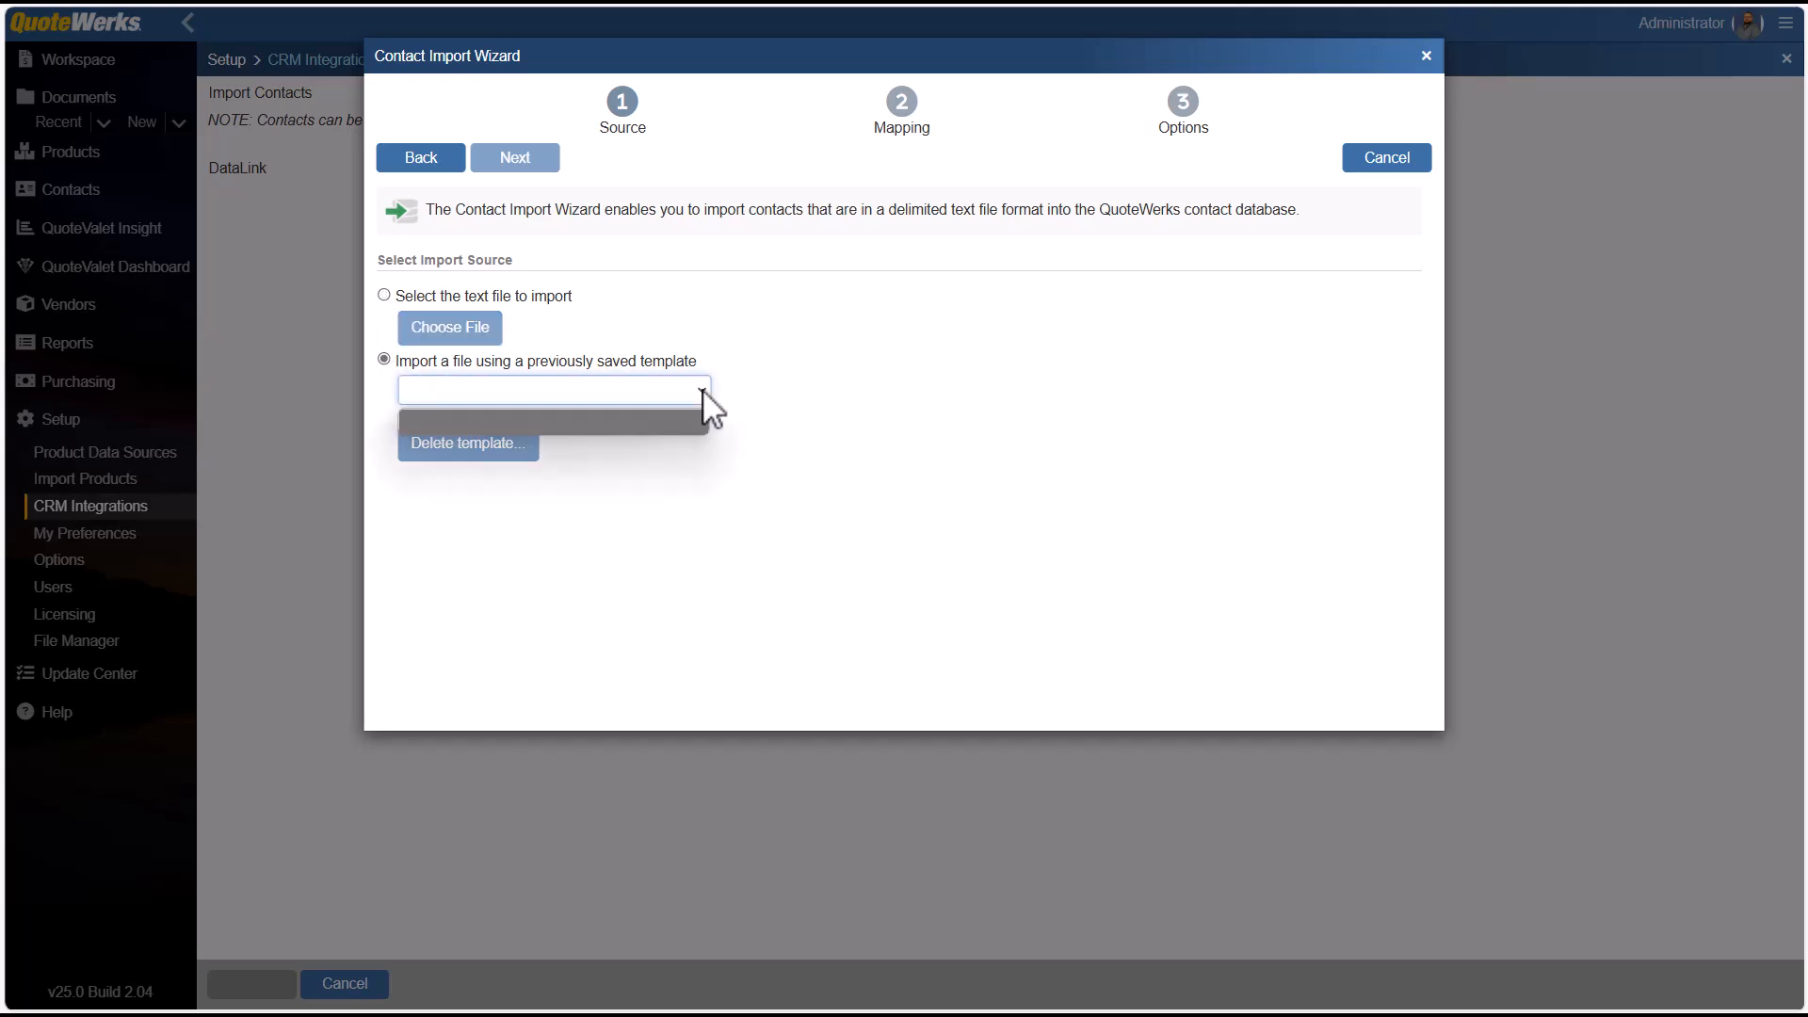
{"action": "left_click", "coordinate": [702, 394]}
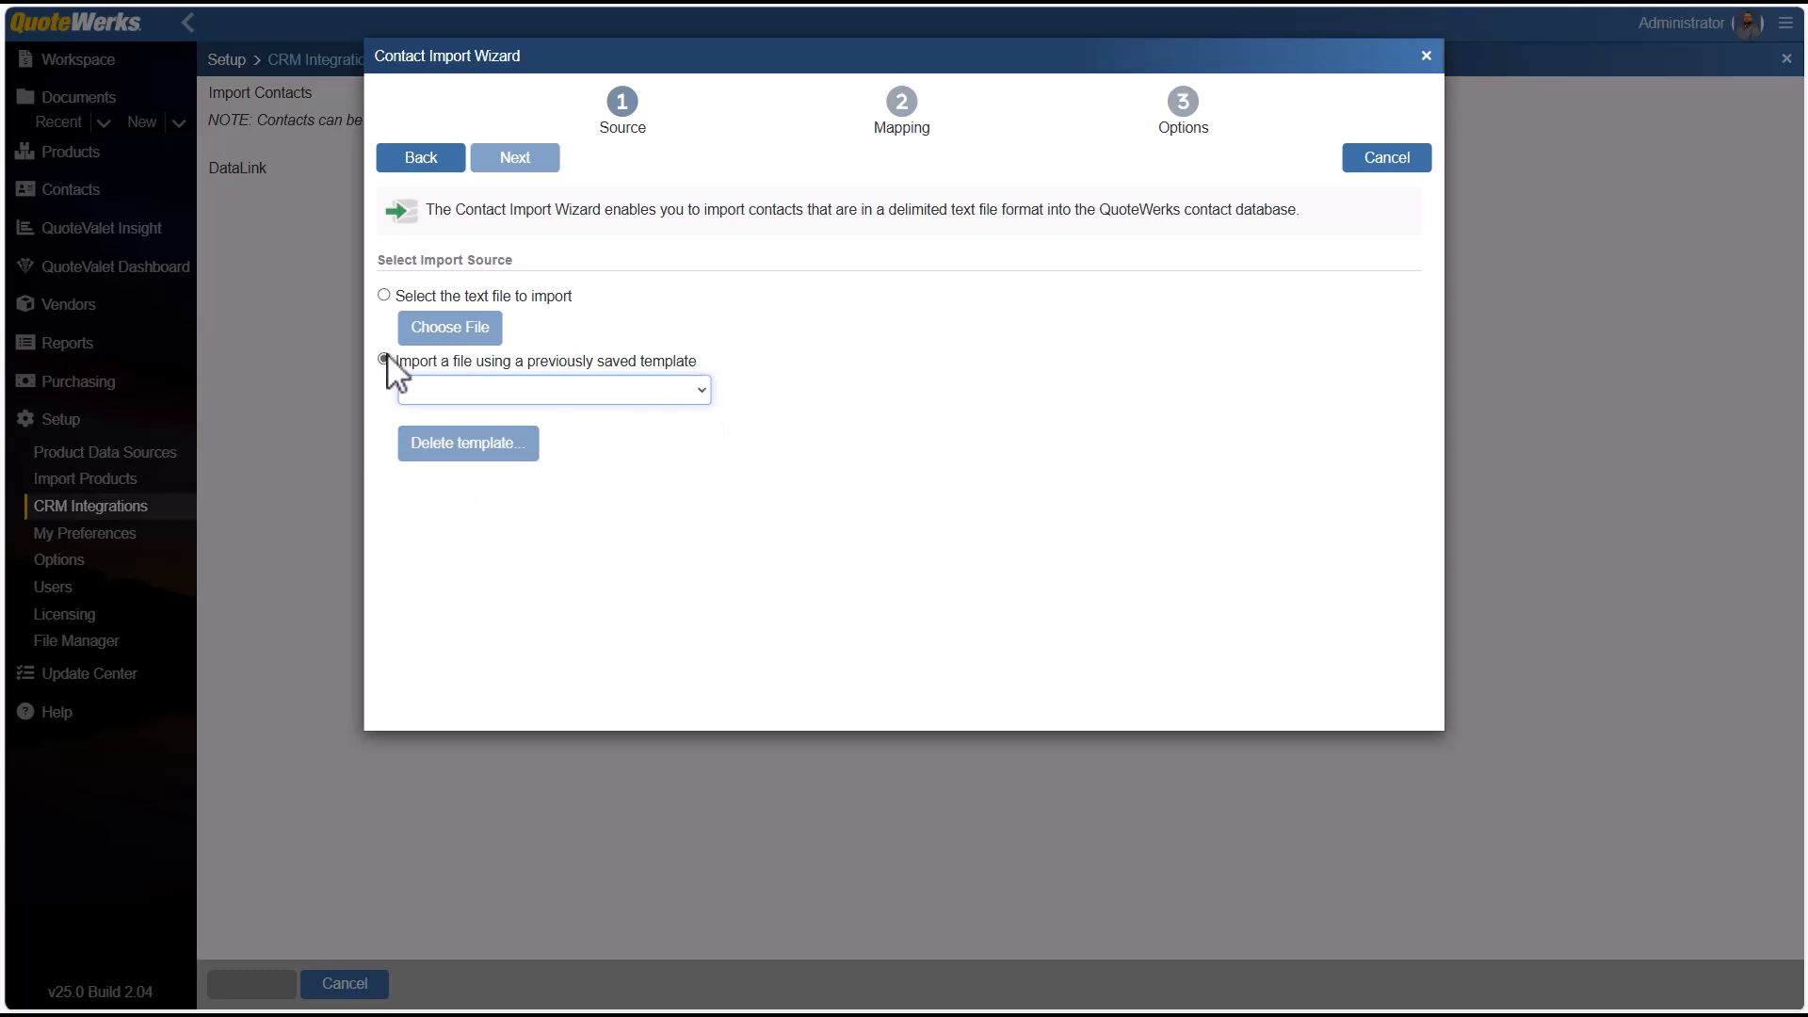
Use the text file DataSetFile_Contacts_2025-04-09T14-25.55Z_v25.2.04 from the Desktop as the import source.
{"action": "left_click", "coordinate": [384, 296]}
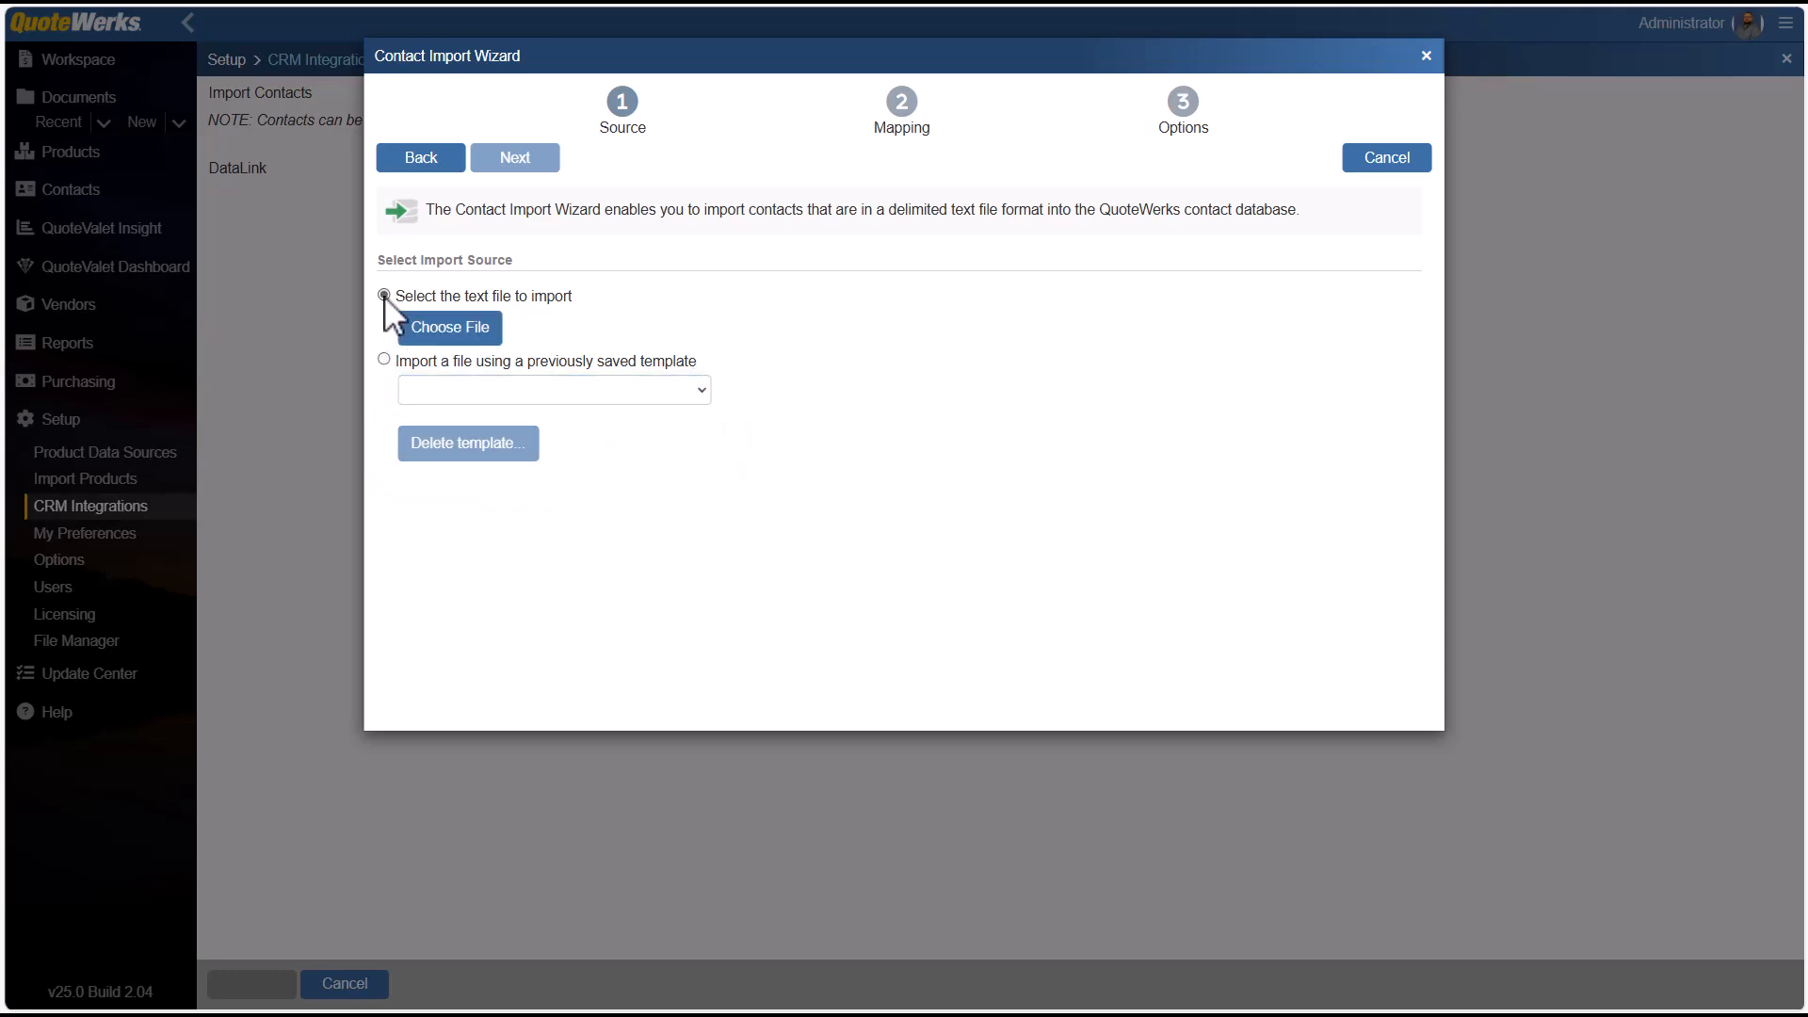
{"action": "left_click", "coordinate": [469, 332]}
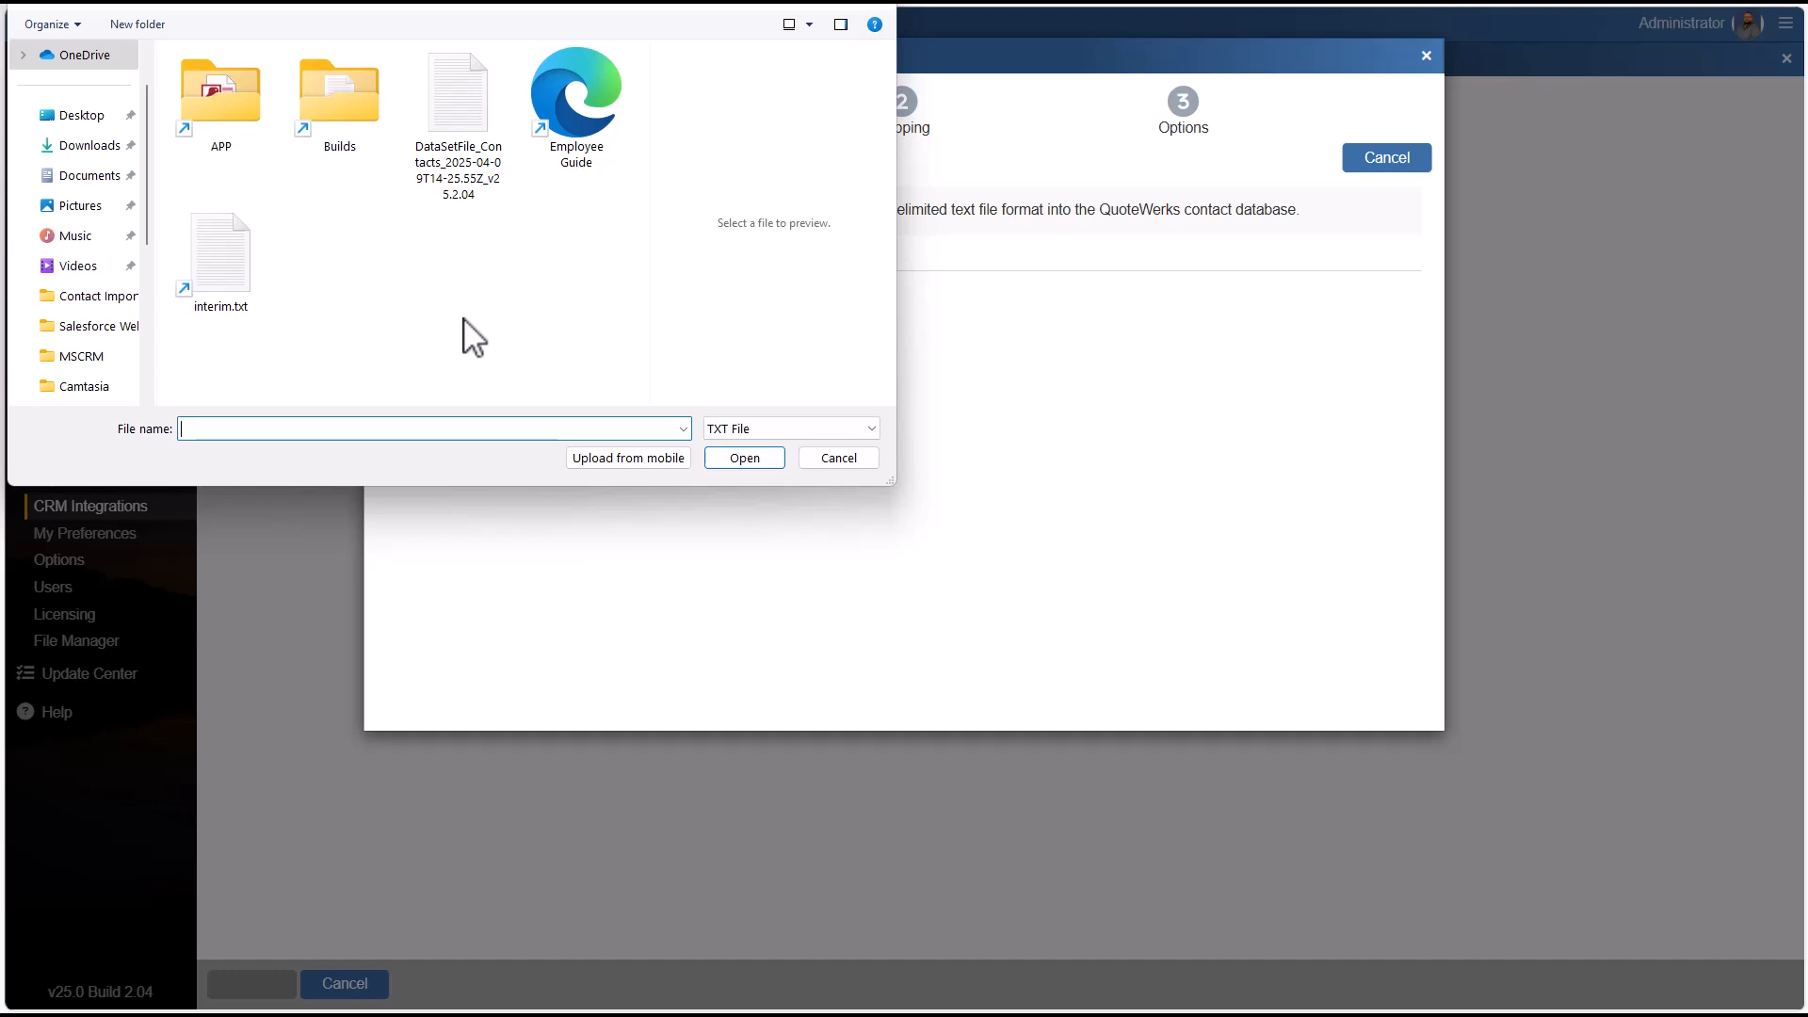
{"action": "left_click_drag", "start_coordinate": [433, 1], "coordinate": [537, 112]}
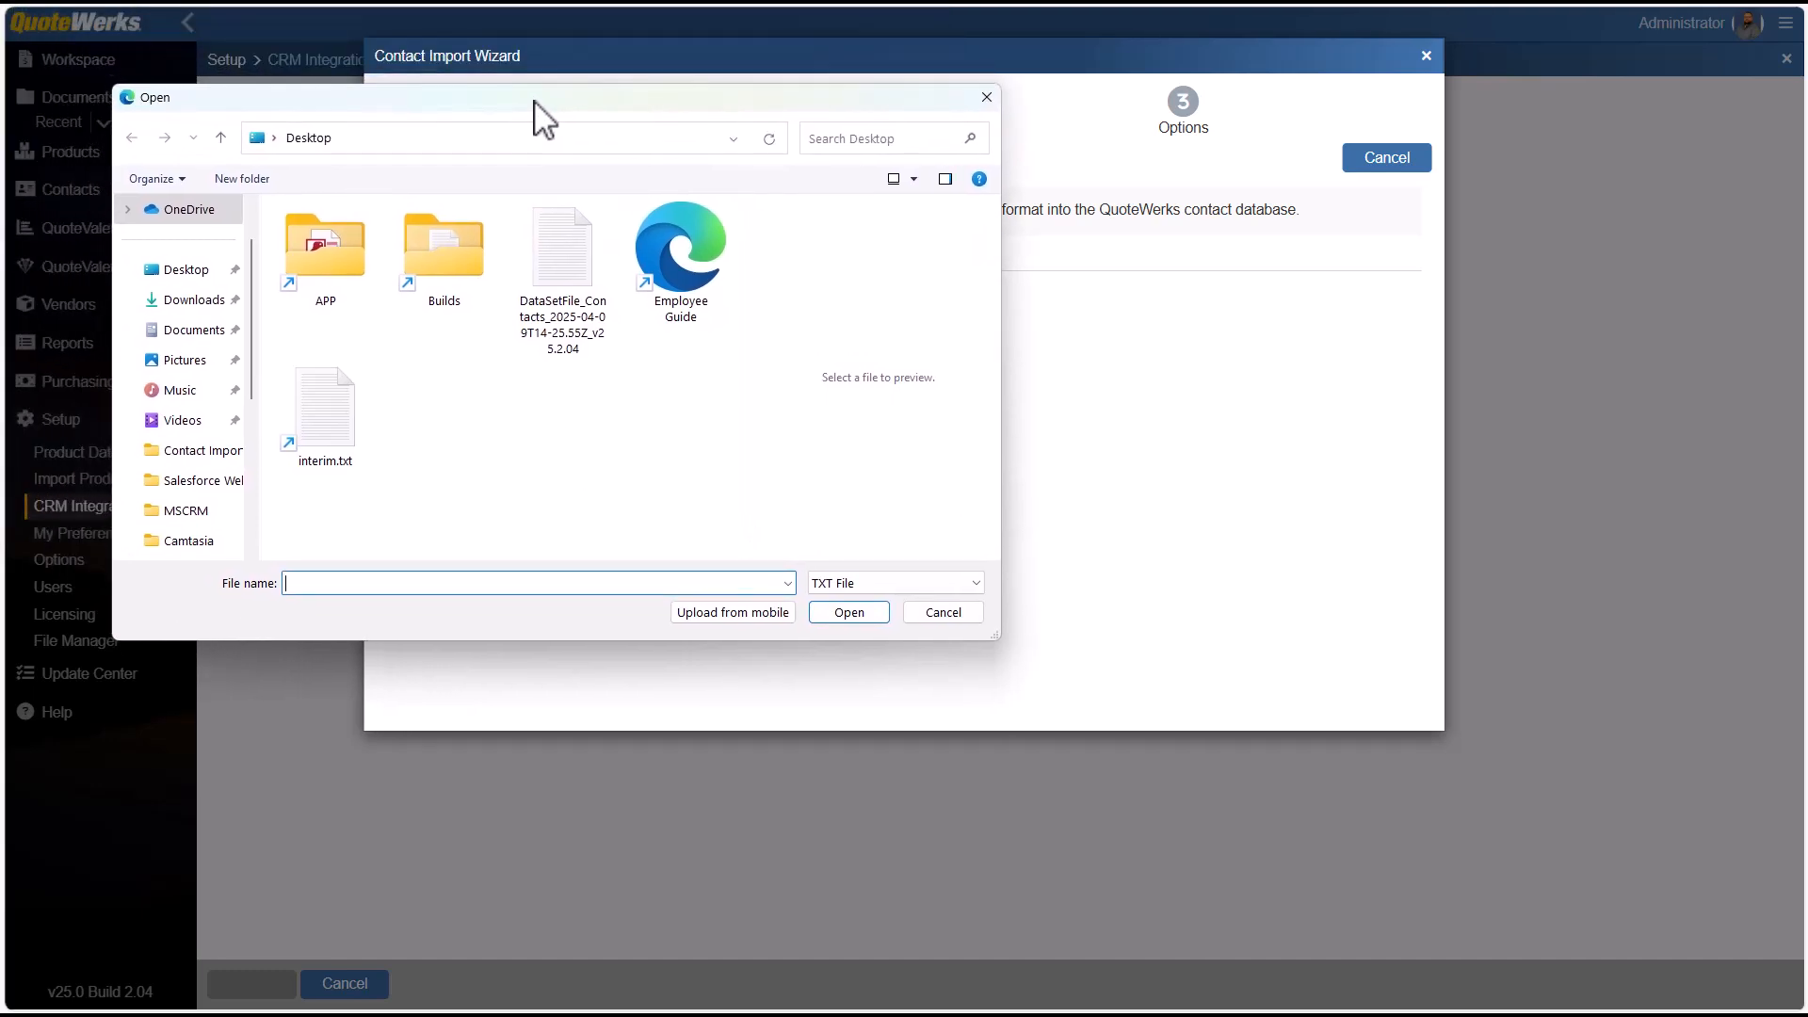
{"action": "left_click", "coordinate": [560, 242]}
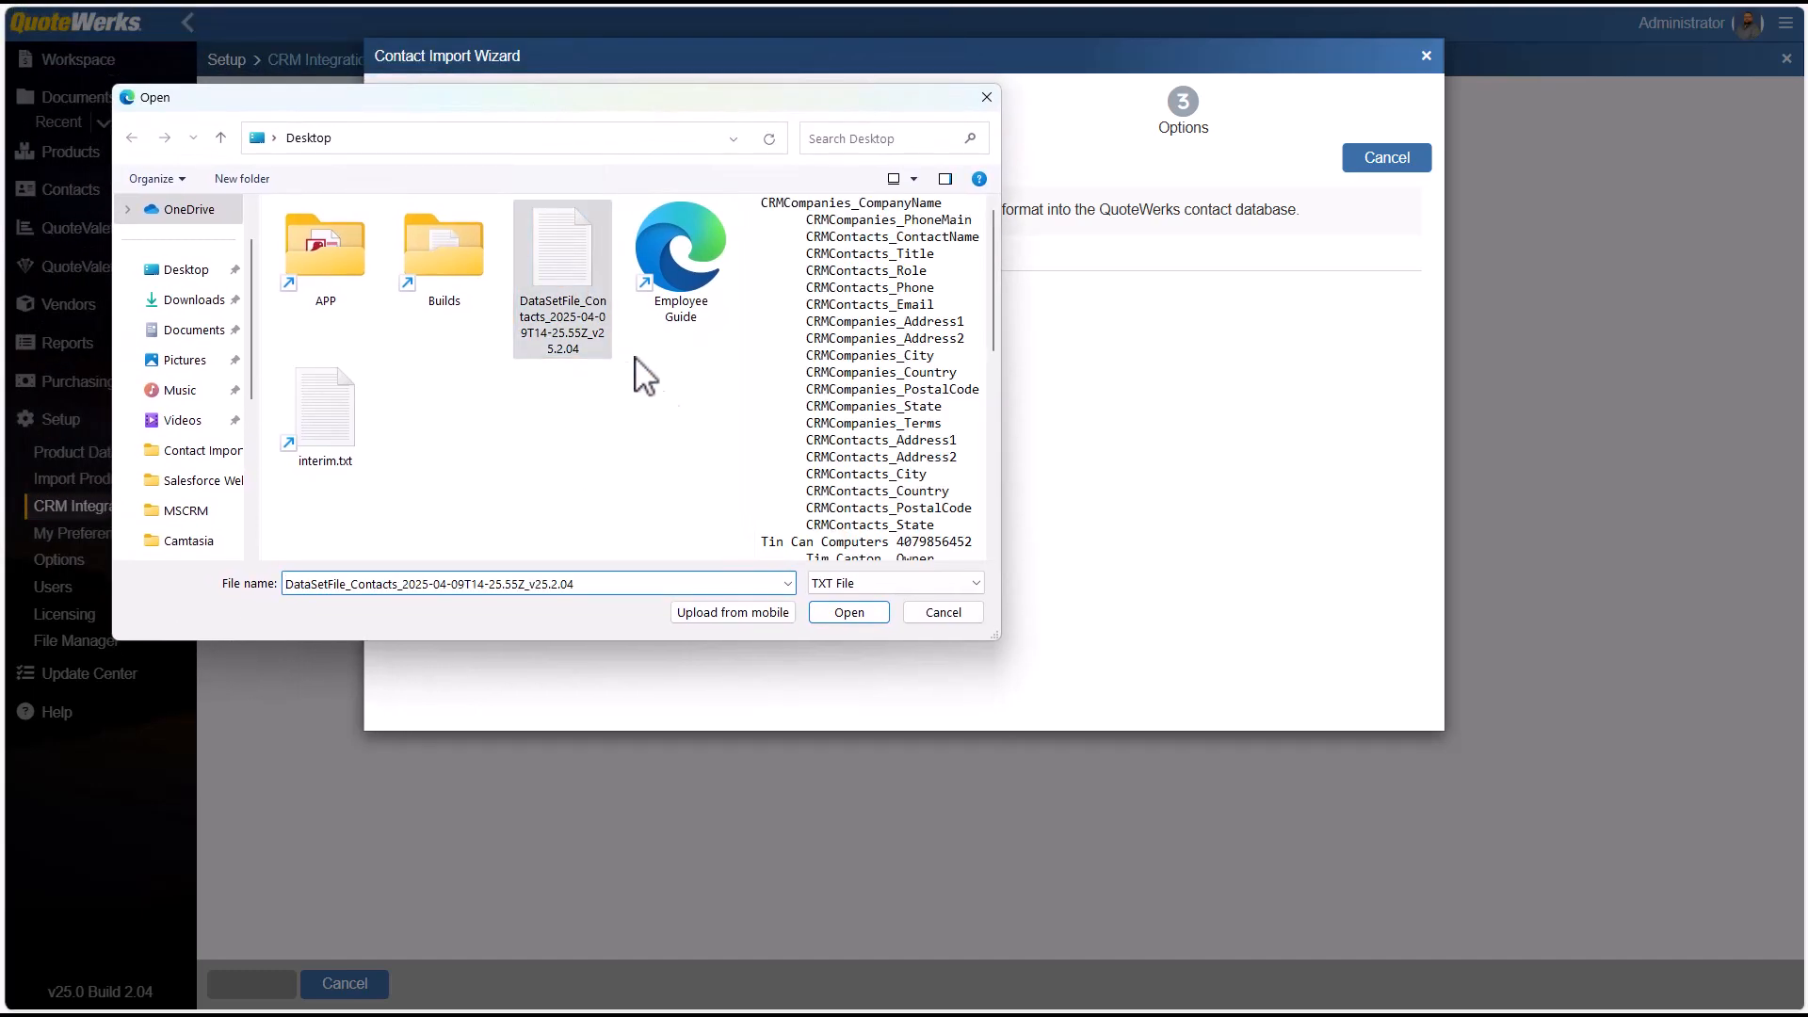
{"action": "left_click", "coordinate": [848, 613]}
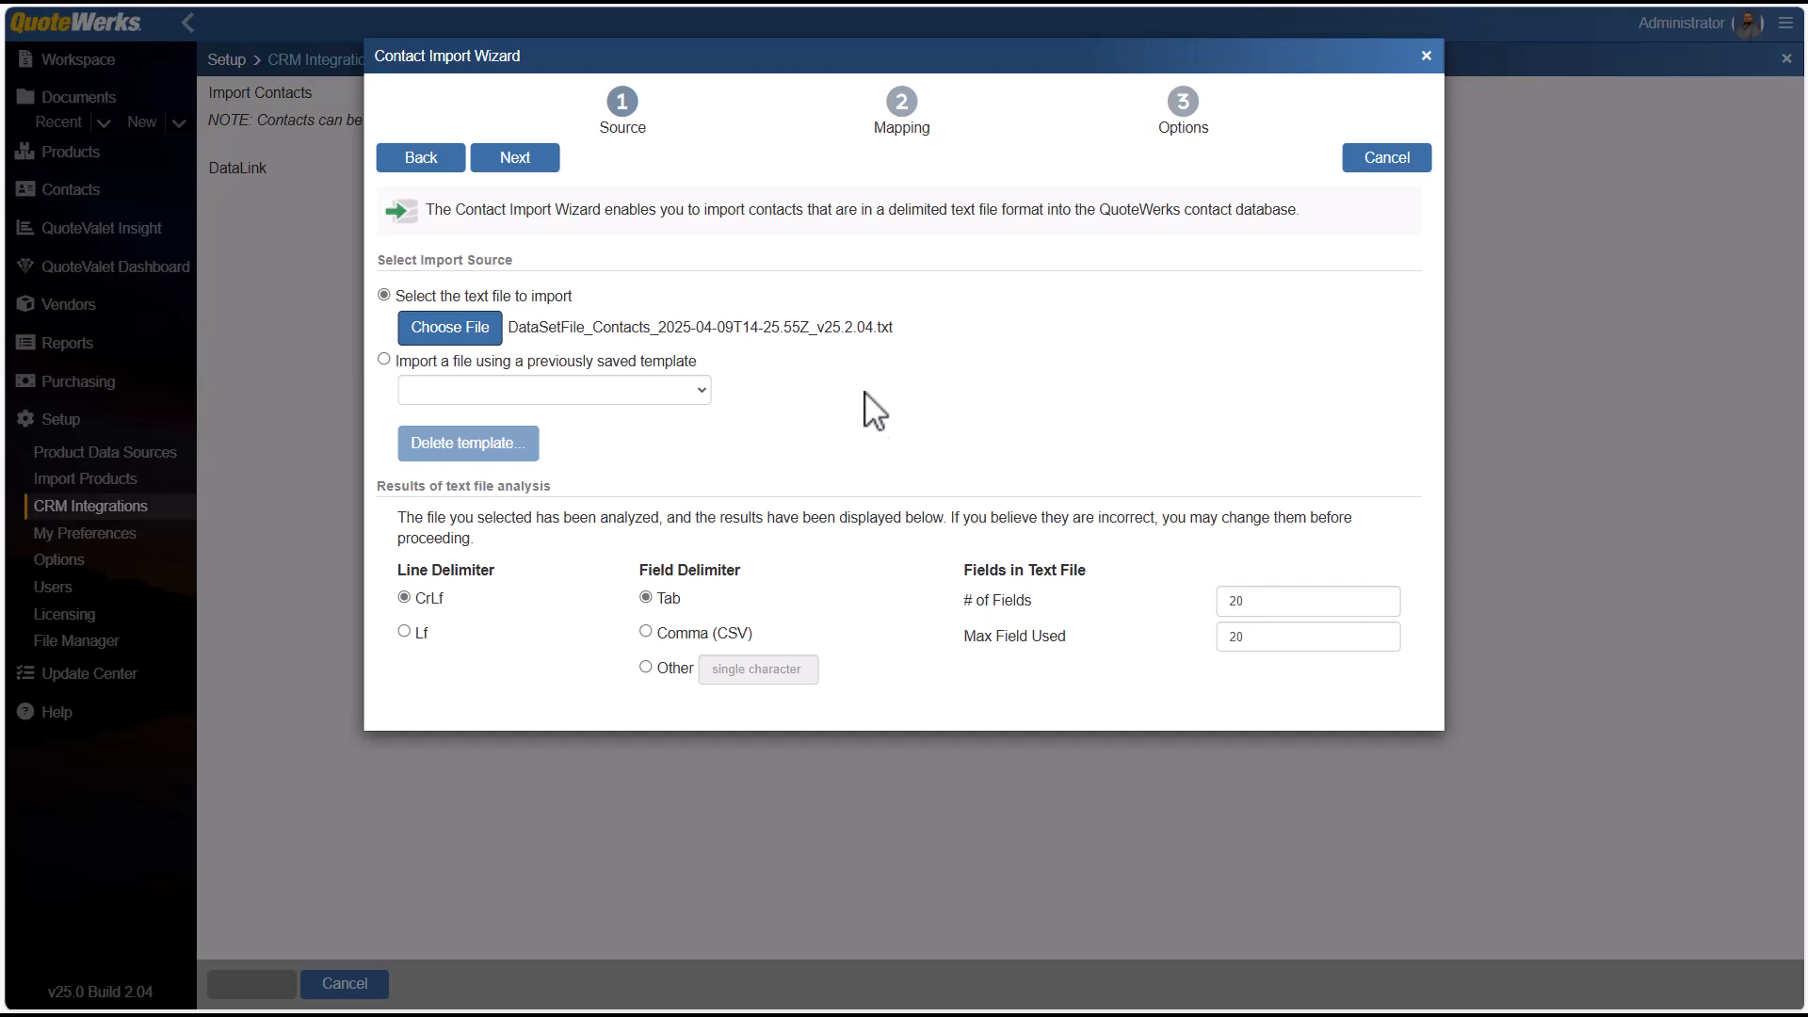
Proceed to the field mapping, widen the QuoteWerks field column and map CRMCompanies.CompanyName to Field1.
{"action": "left_click", "coordinate": [528, 162]}
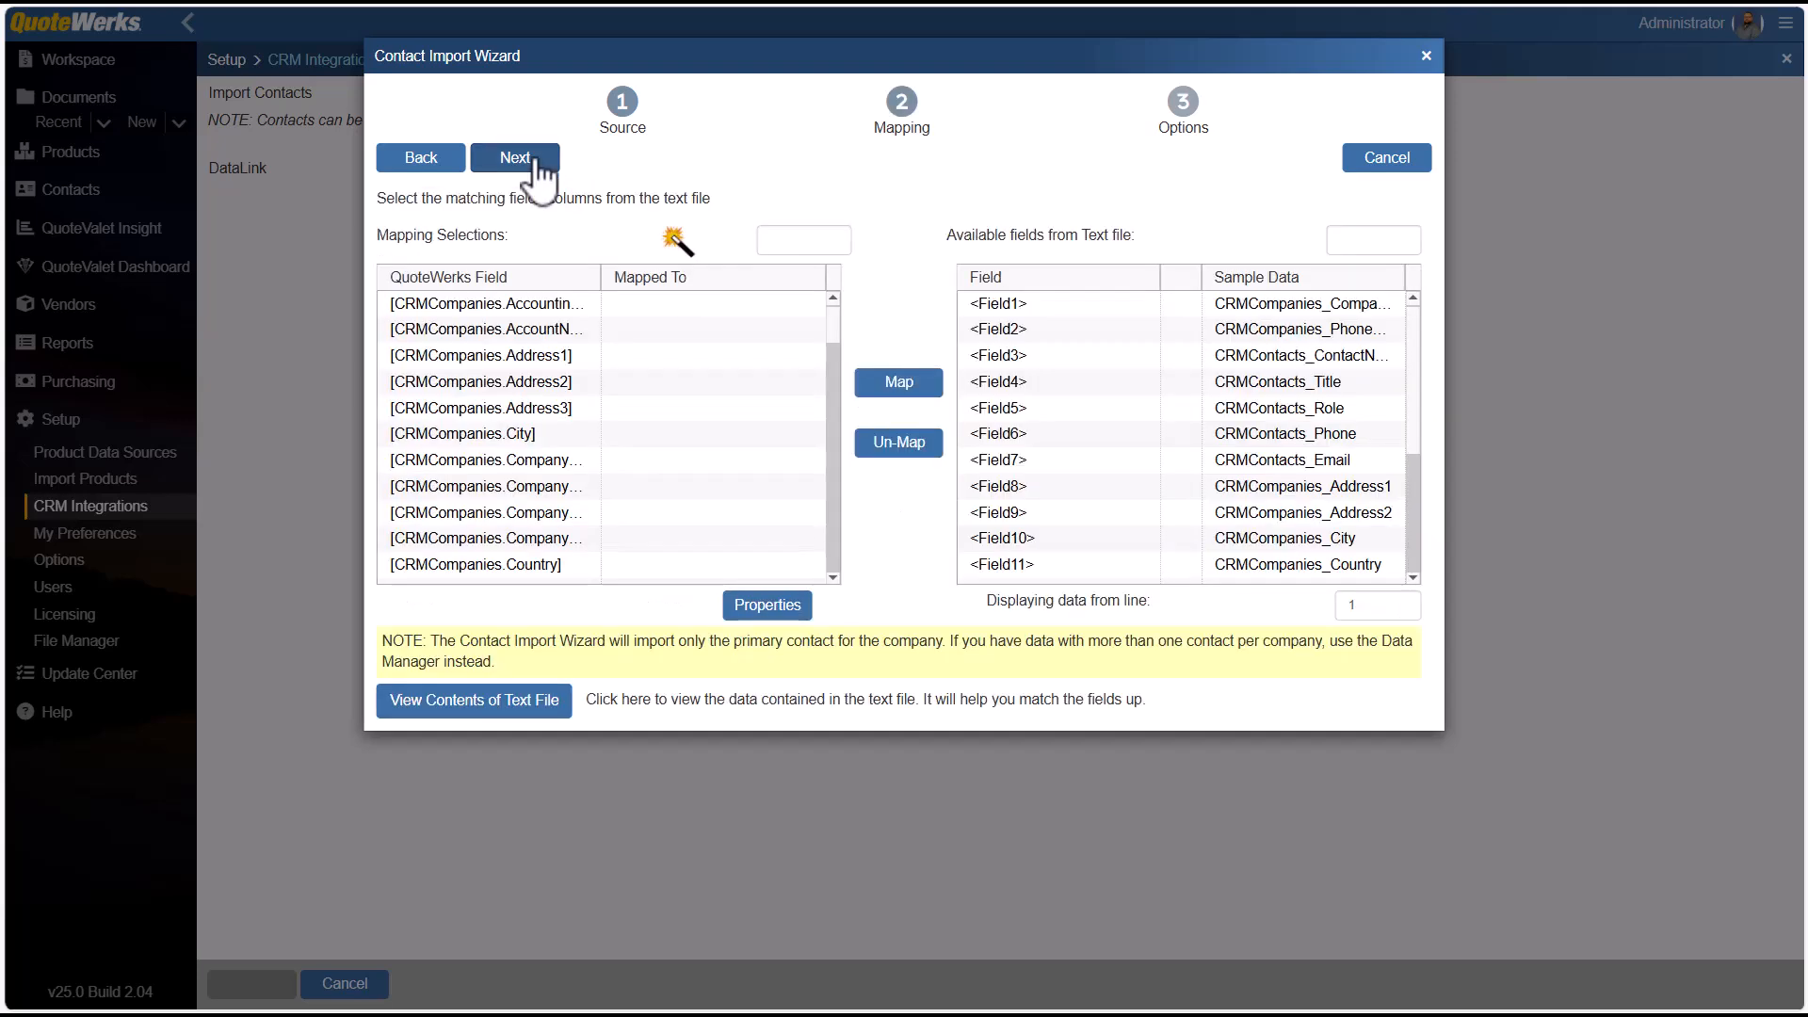
{"action": "left_click_drag", "start_coordinate": [601, 282], "coordinate": [693, 295]}
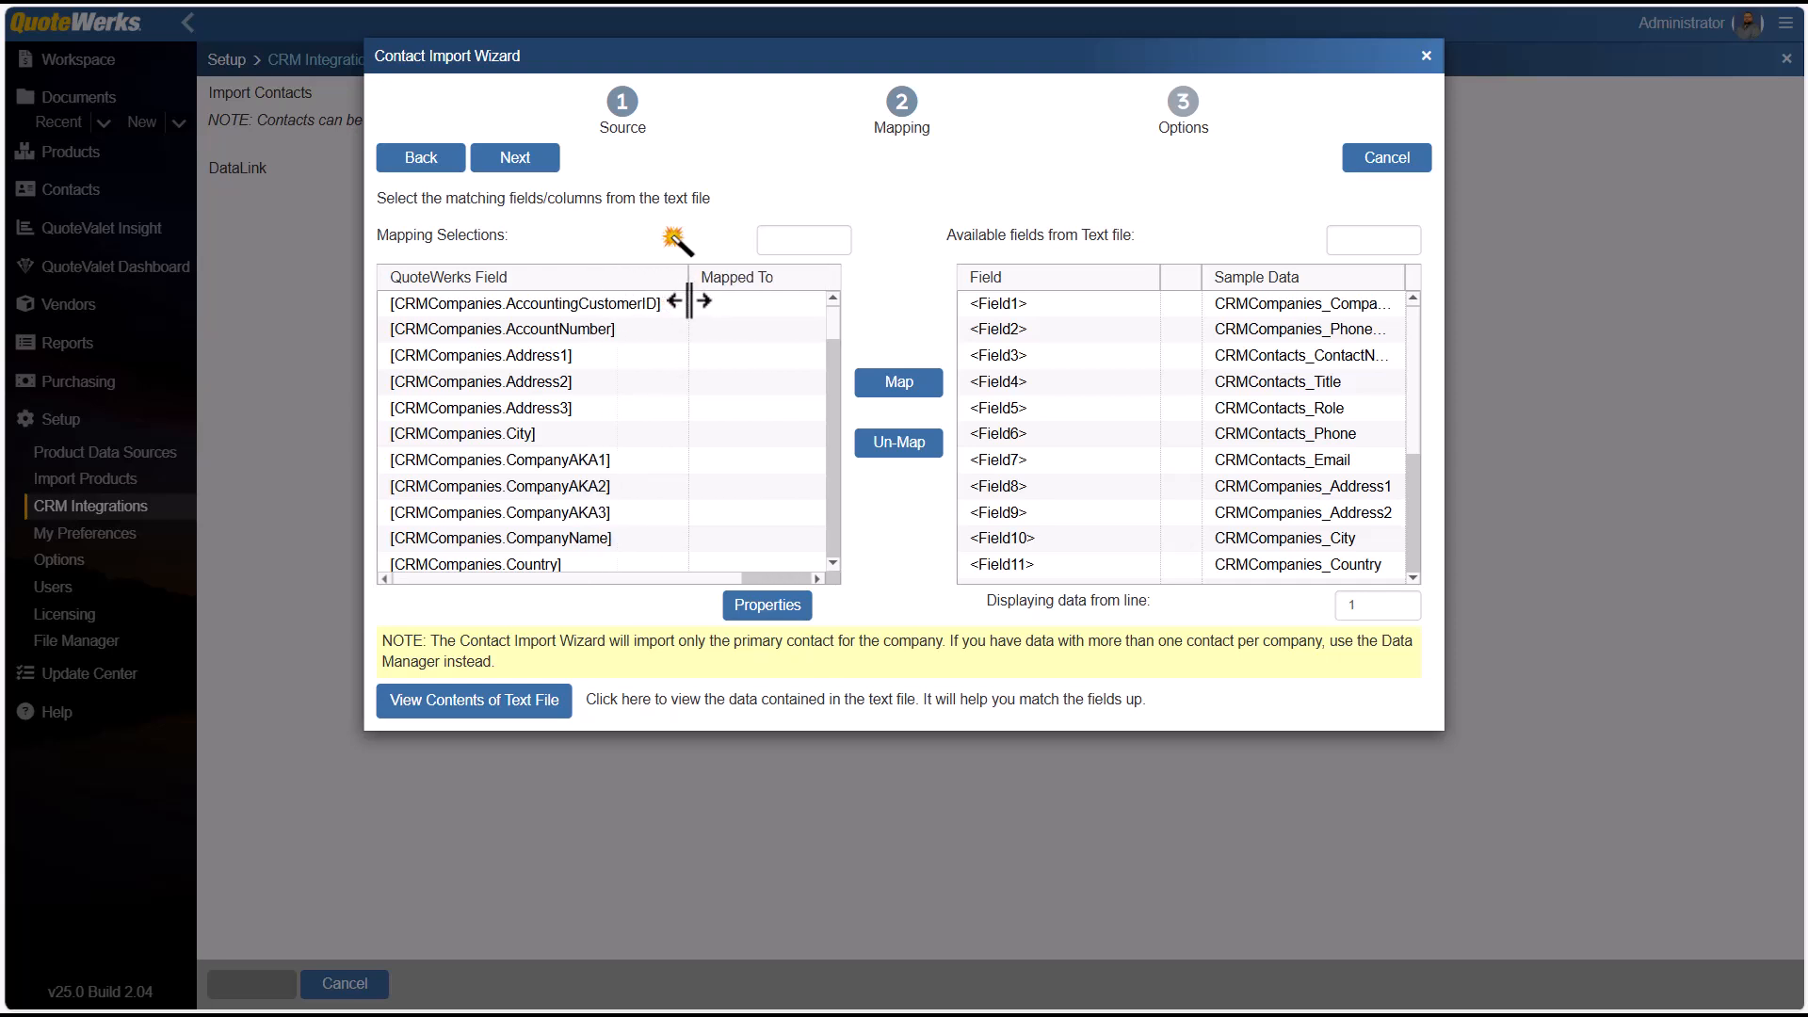
{"action": "left_click", "coordinate": [613, 538]}
{"action": "left_click", "coordinate": [1081, 305]}
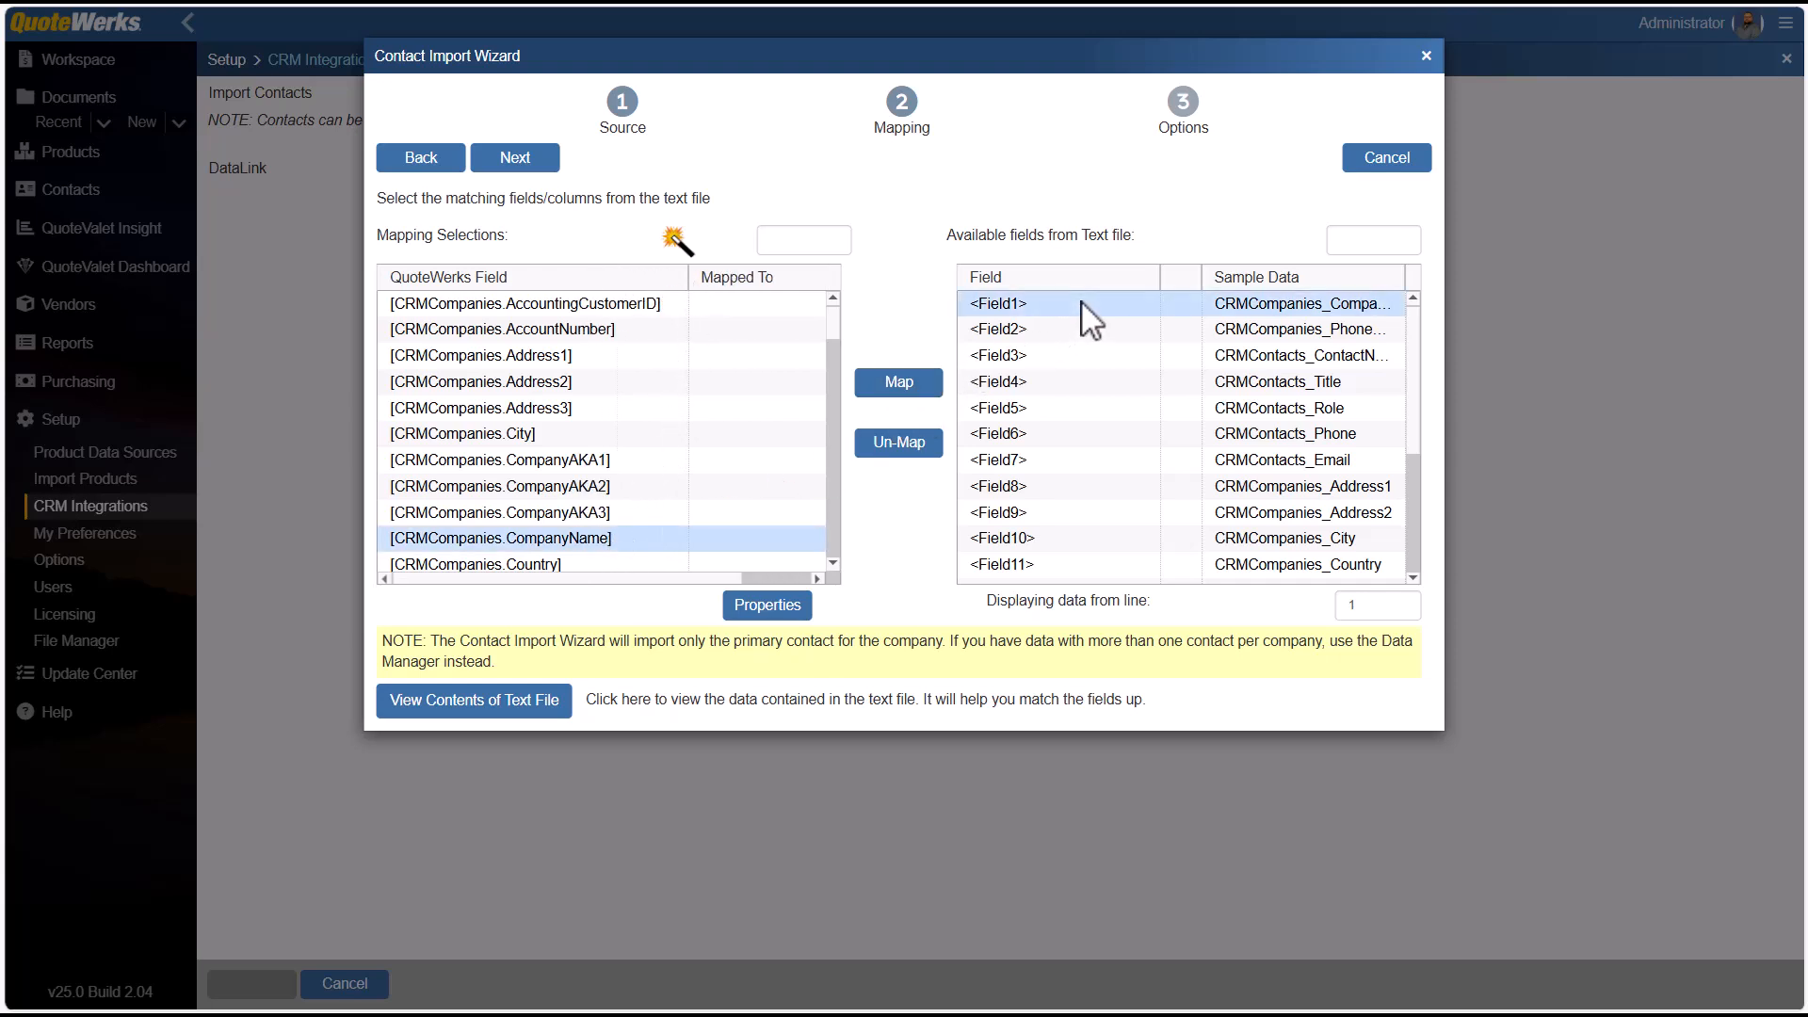
{"action": "left_click", "coordinate": [904, 384]}
Map CRMCompanies.Address1 to Field8 and CRMCompanies.Address2 to Field9 of the text file.
{"action": "left_click", "coordinate": [595, 356]}
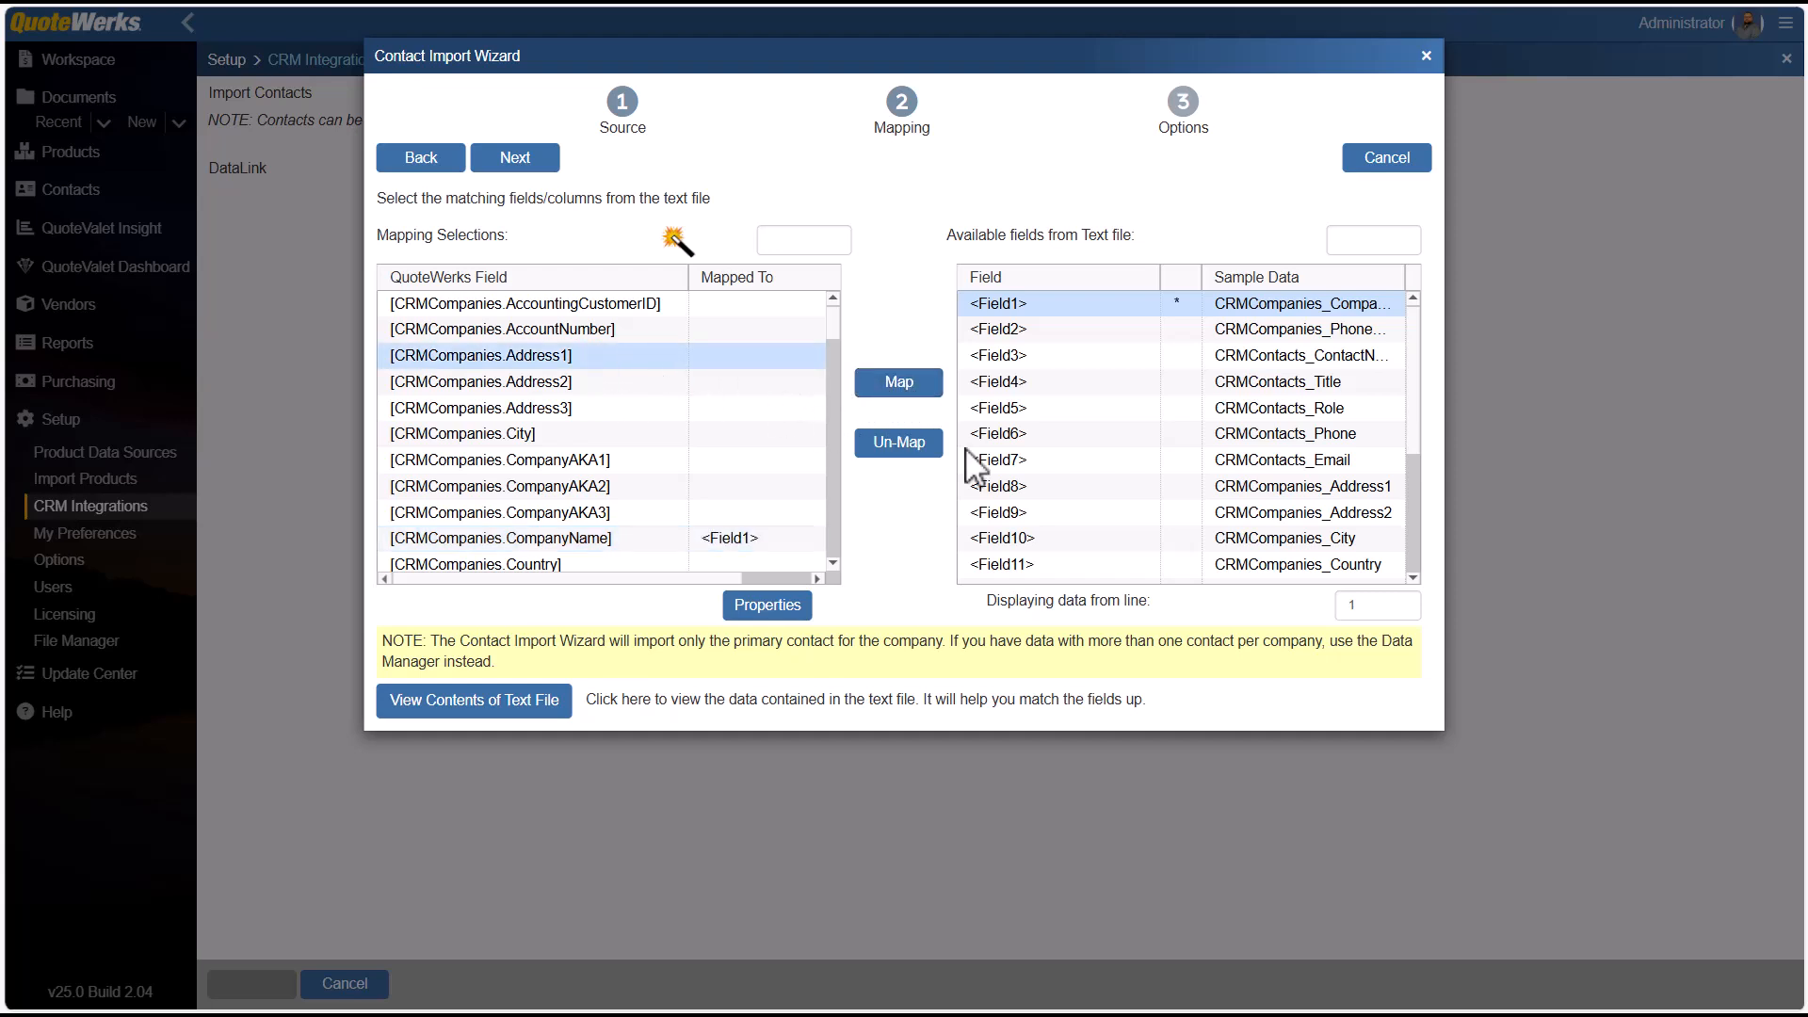
{"action": "left_click", "coordinate": [1217, 492]}
{"action": "left_click", "coordinate": [901, 386]}
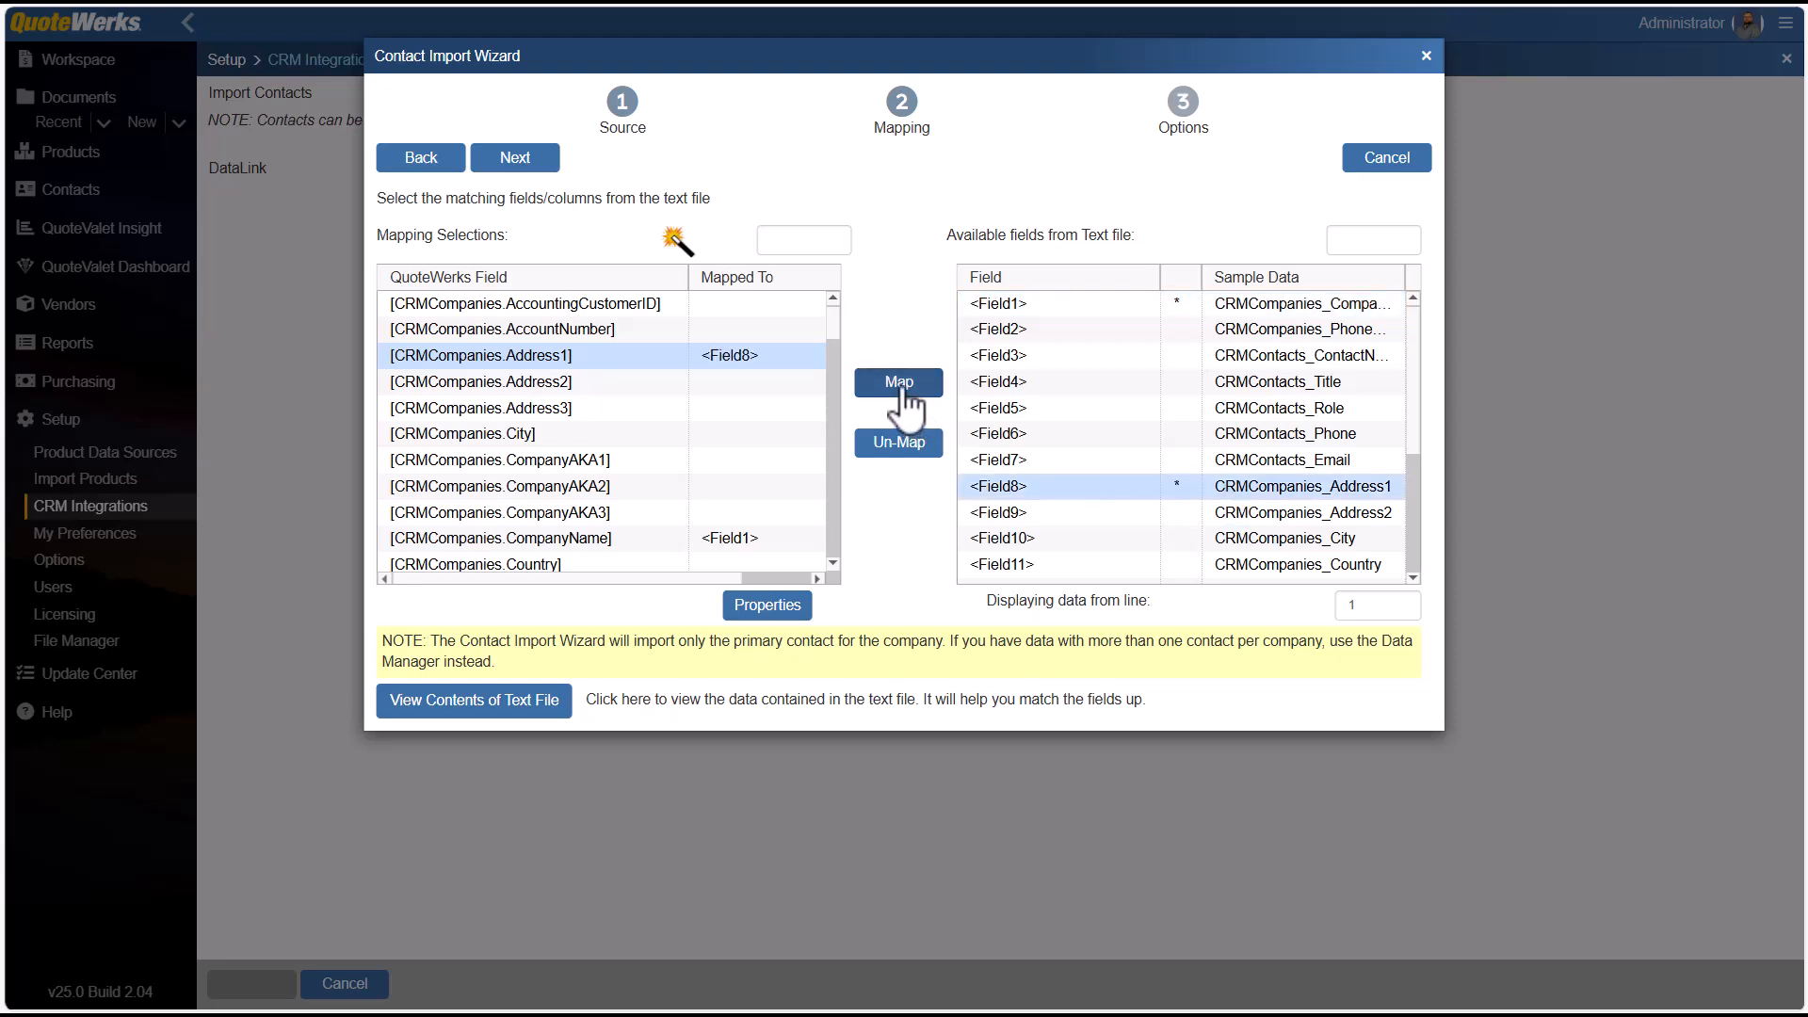
{"action": "left_click", "coordinate": [599, 381]}
{"action": "left_click", "coordinate": [1170, 514]}
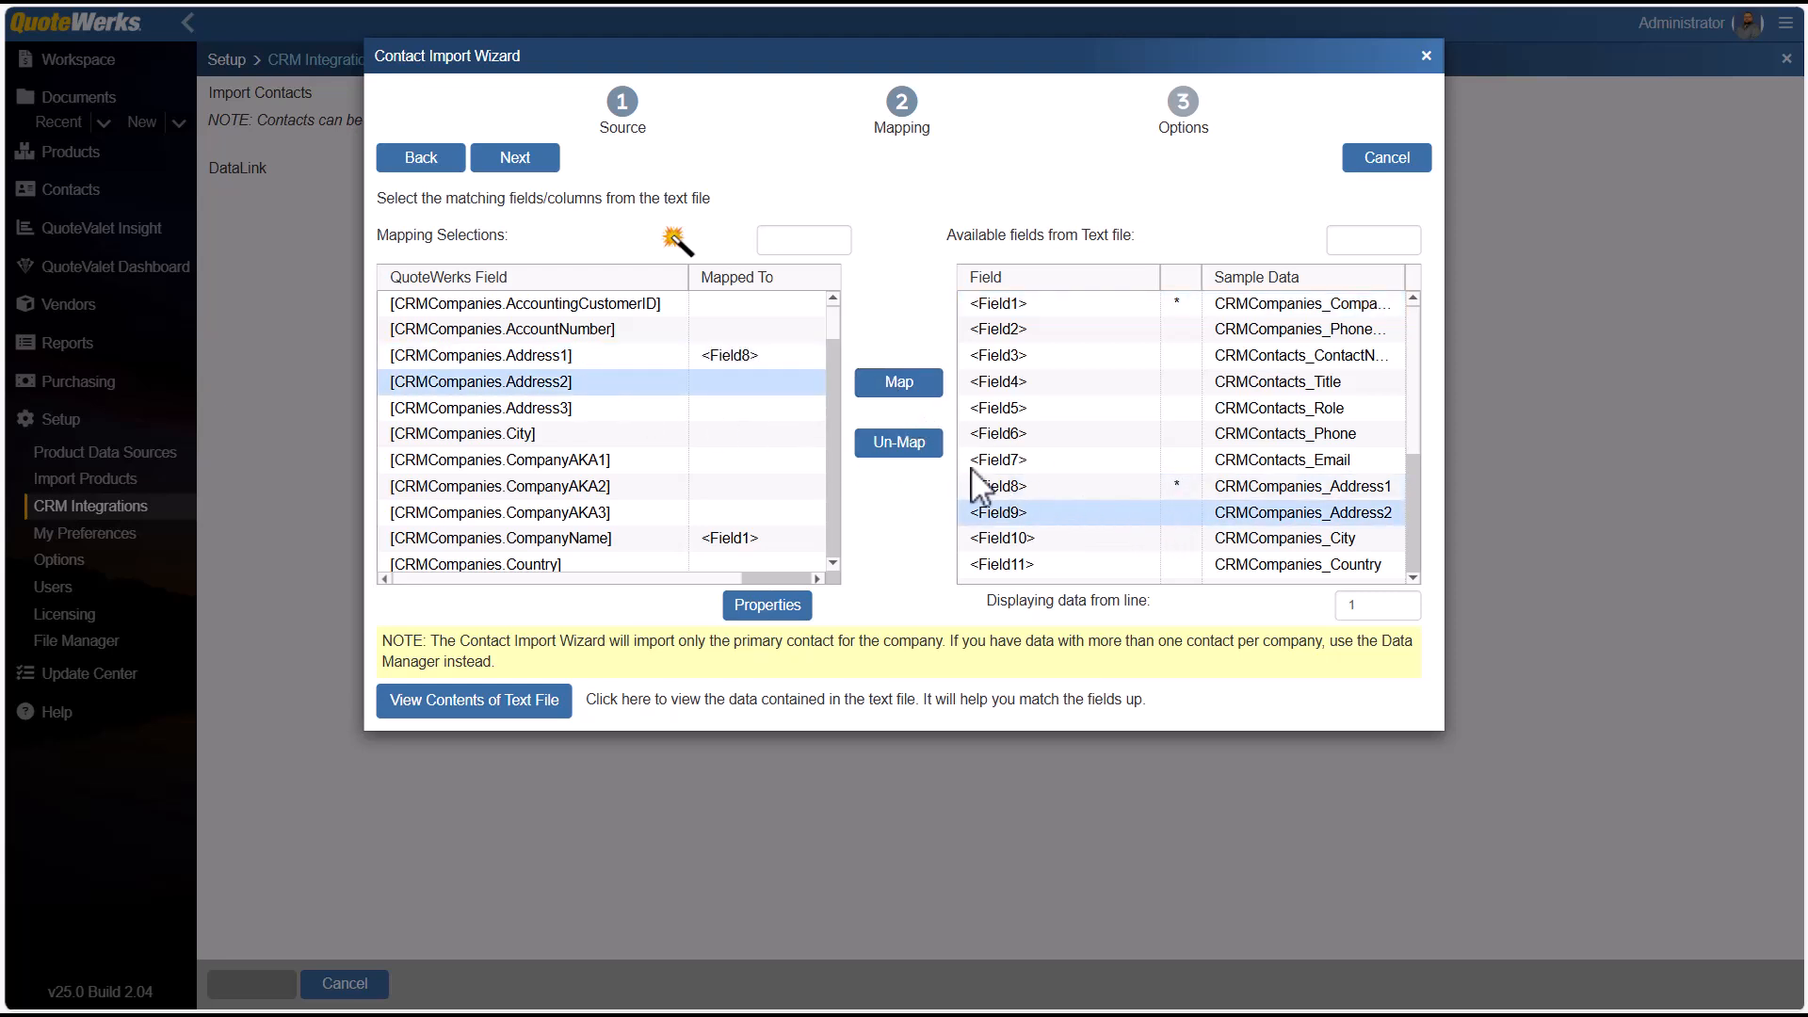
{"action": "left_click", "coordinate": [894, 388]}
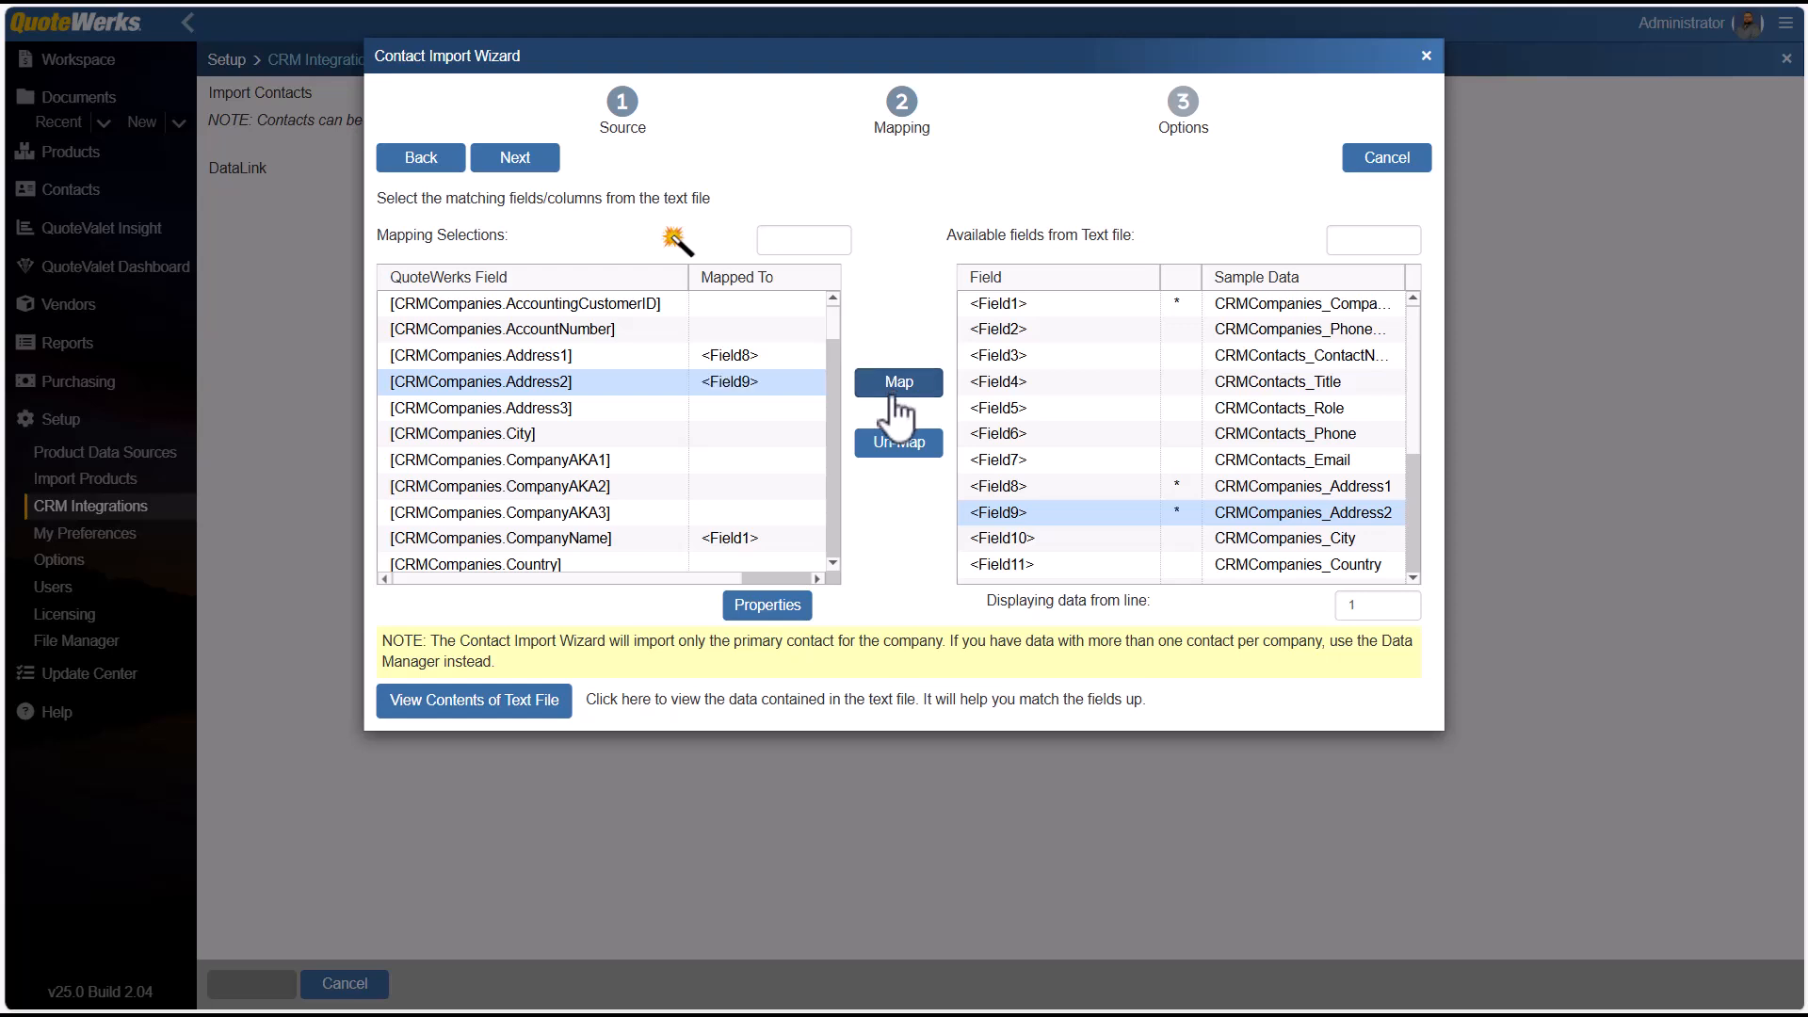
Map CRMCompanies.City to Field10 and CRMCompanies.Country to Field11 of the text file.
{"action": "left_click", "coordinate": [626, 434]}
{"action": "left_click", "coordinate": [1226, 542]}
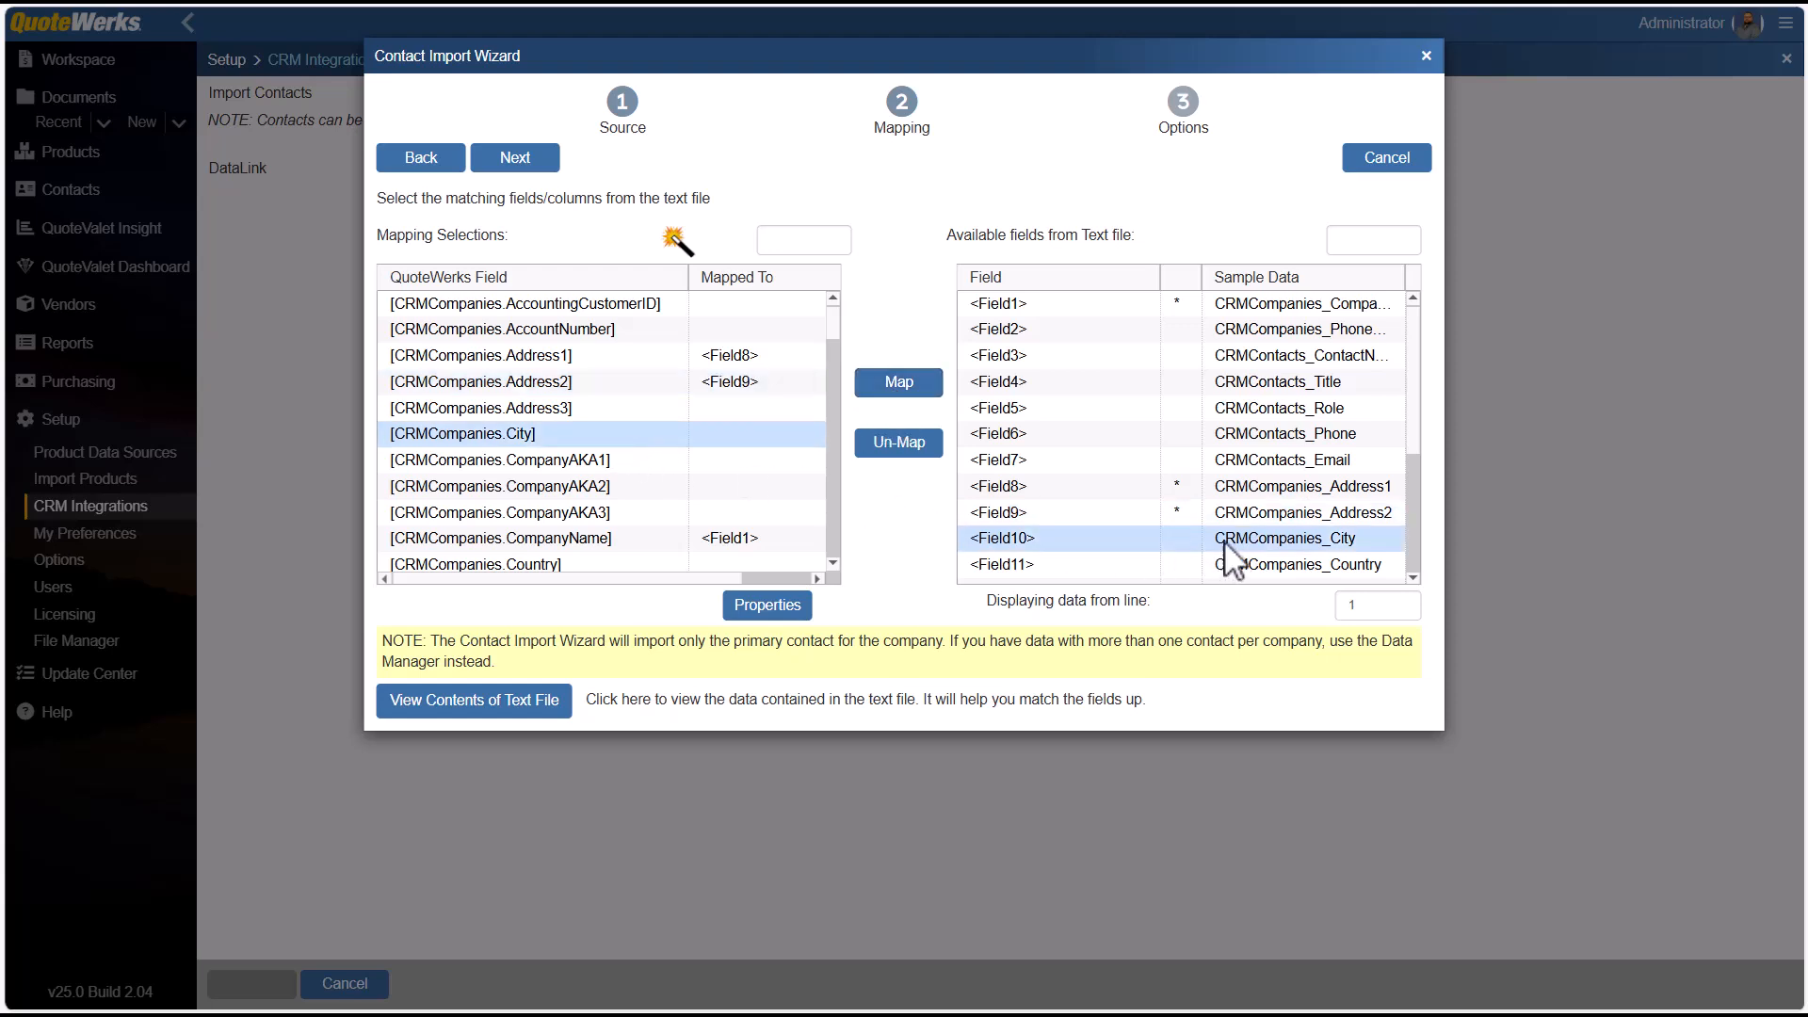
{"action": "left_click", "coordinate": [890, 388]}
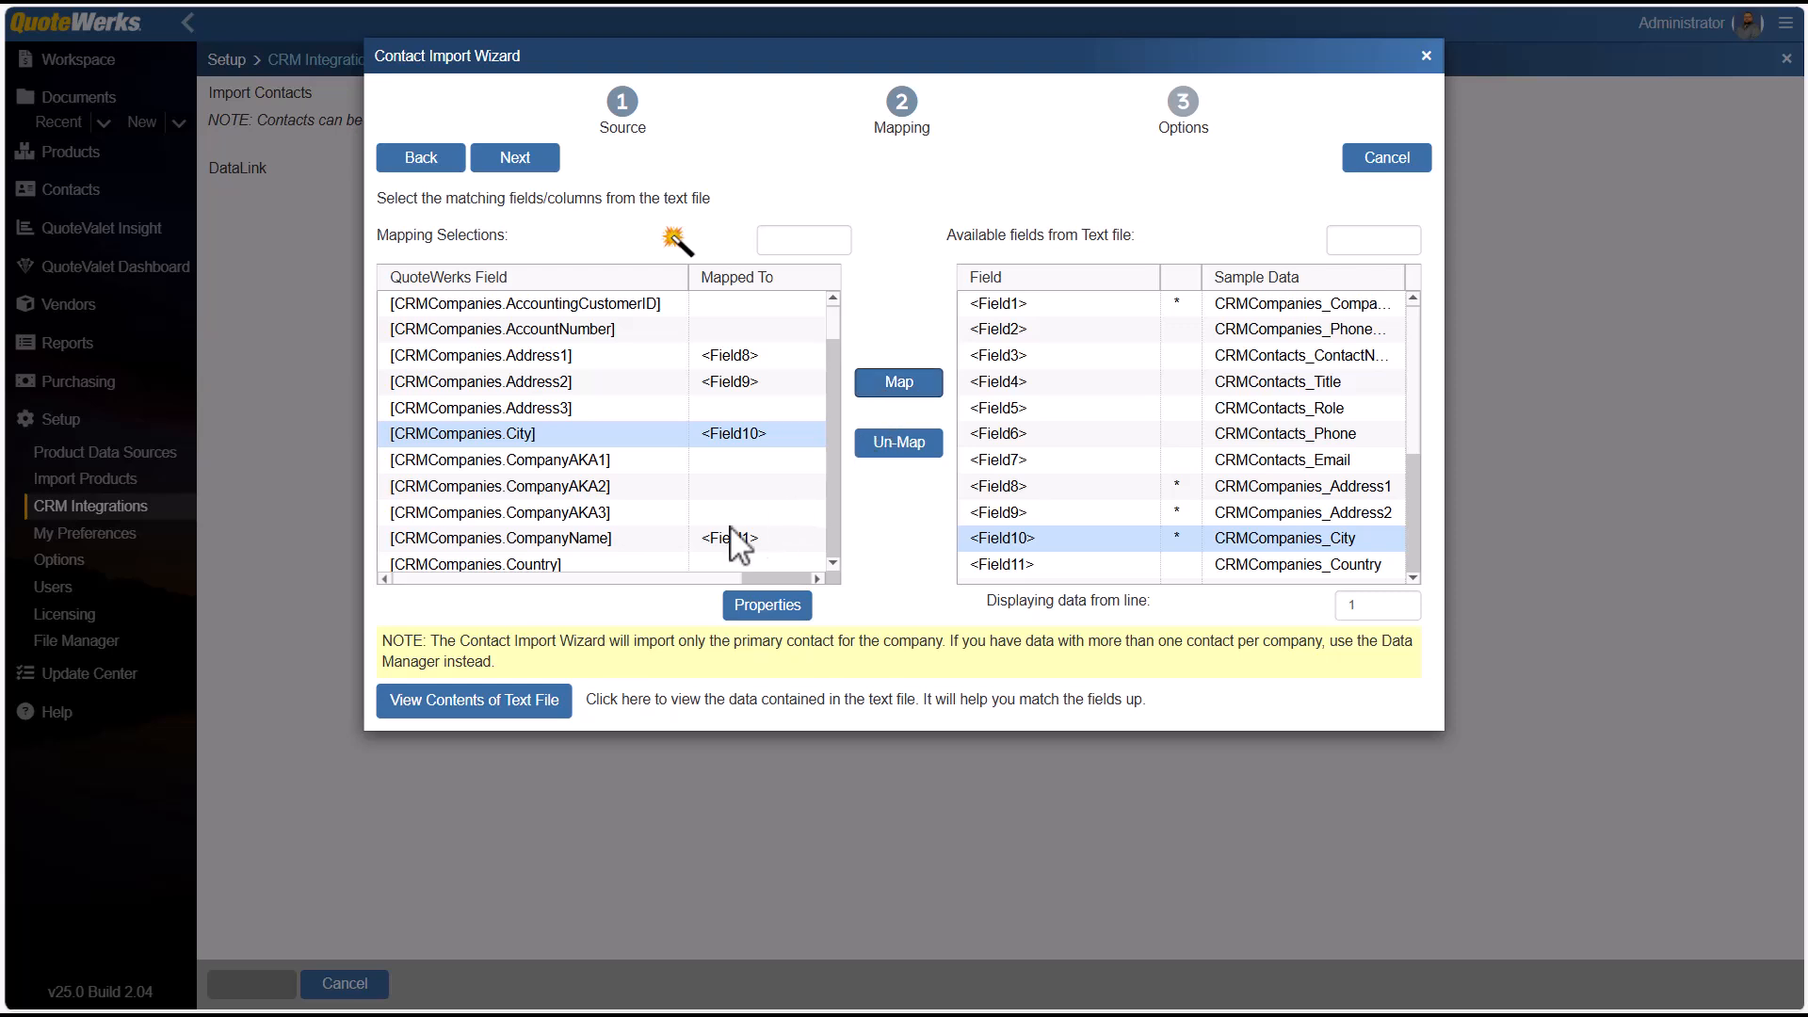
{"action": "left_click", "coordinate": [654, 564]}
{"action": "left_click", "coordinate": [1243, 564]}
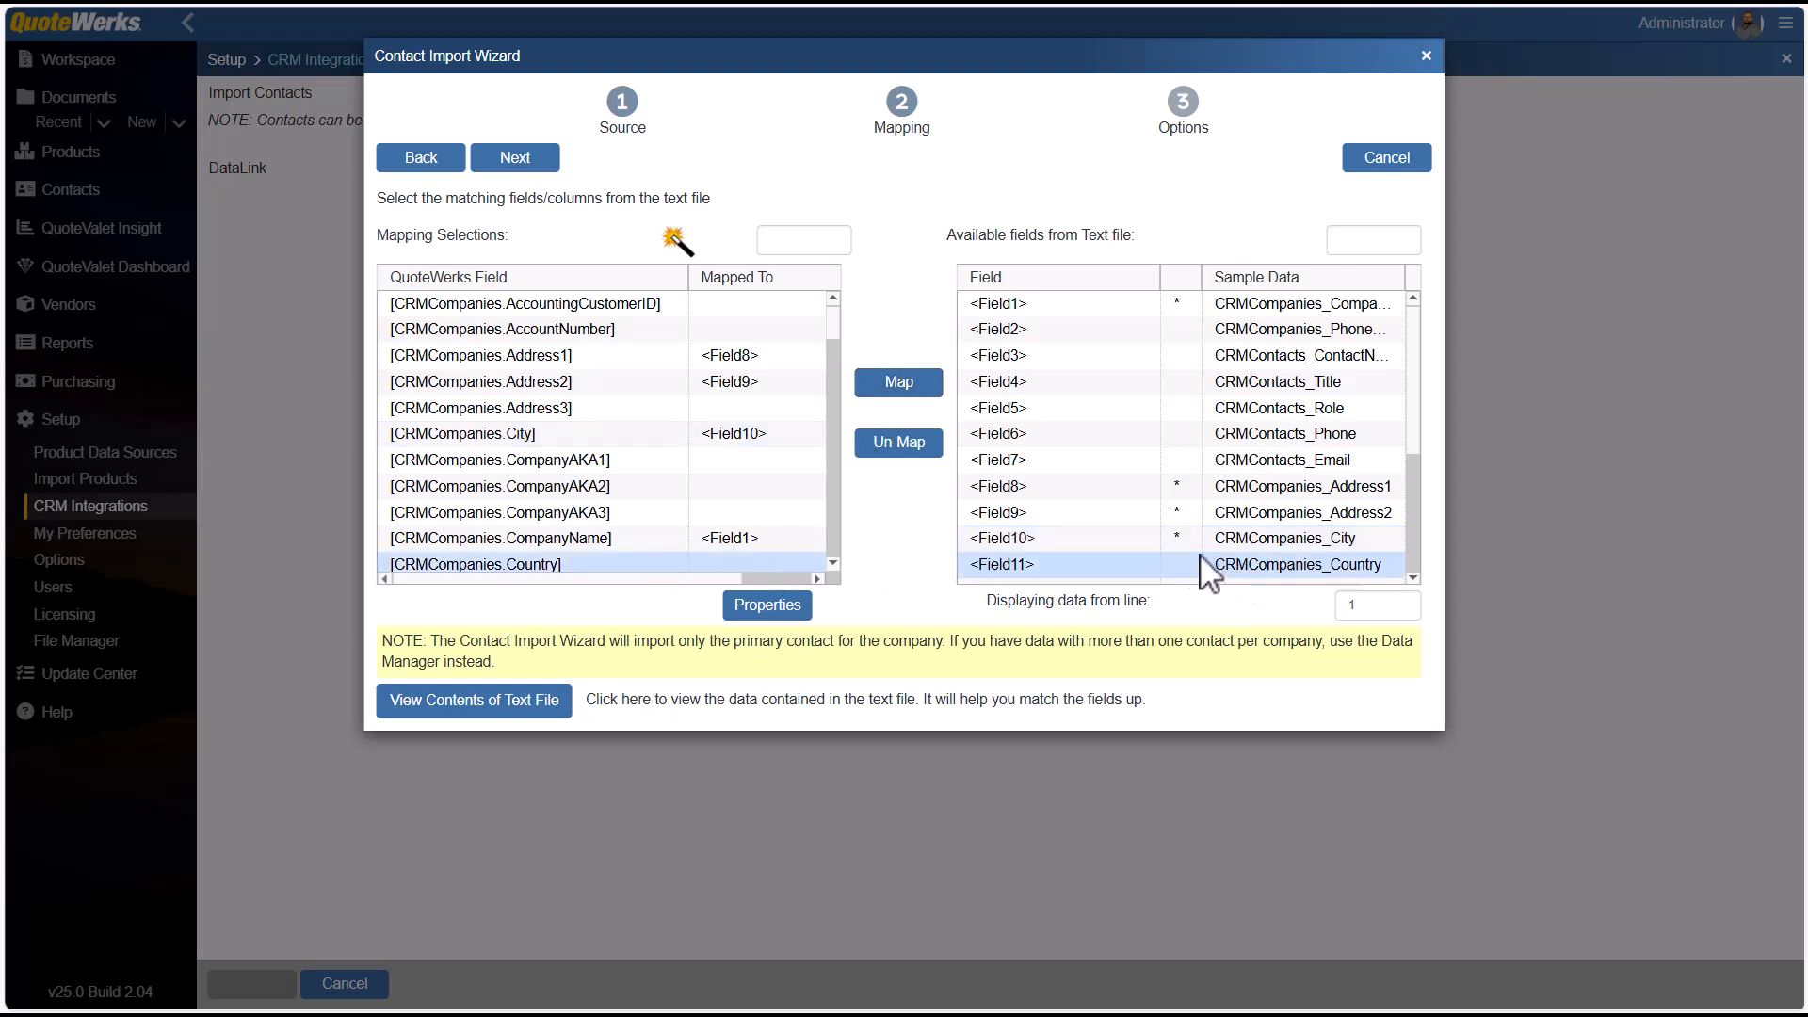
{"action": "left_click", "coordinate": [897, 386]}
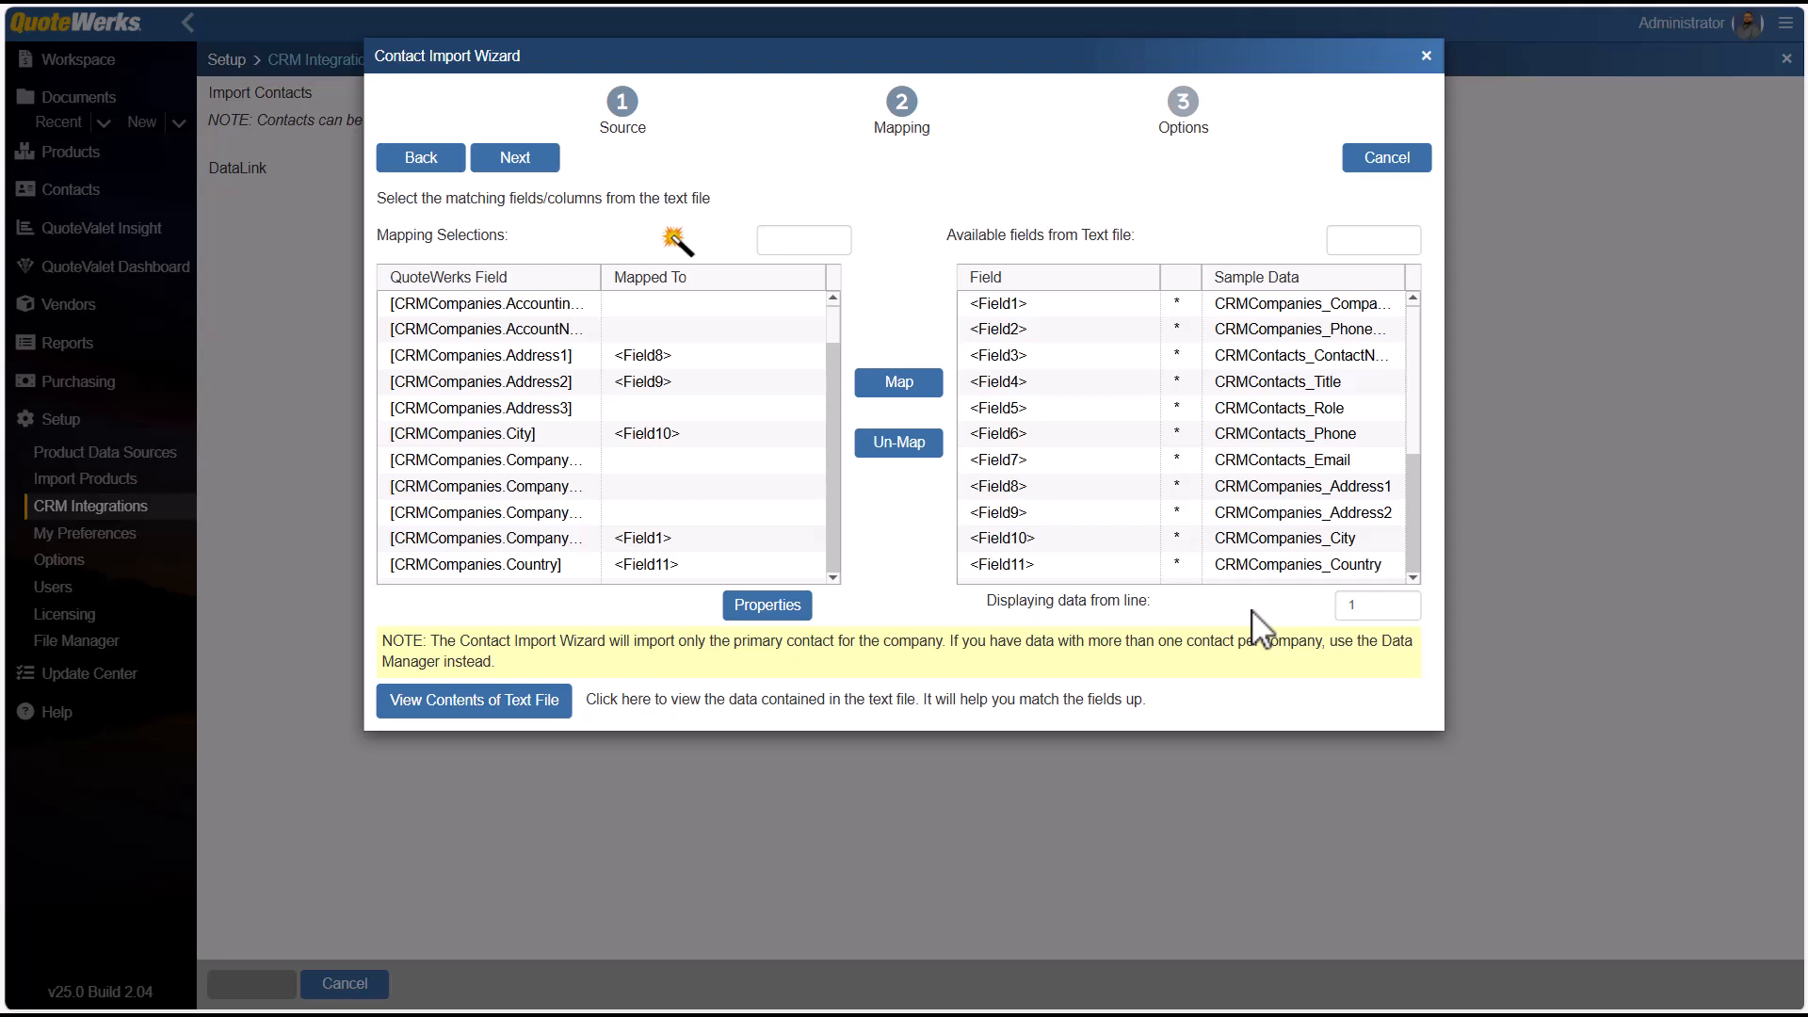
Proceed to the import options and set the import to start at row 2.
{"action": "left_click", "coordinate": [515, 158]}
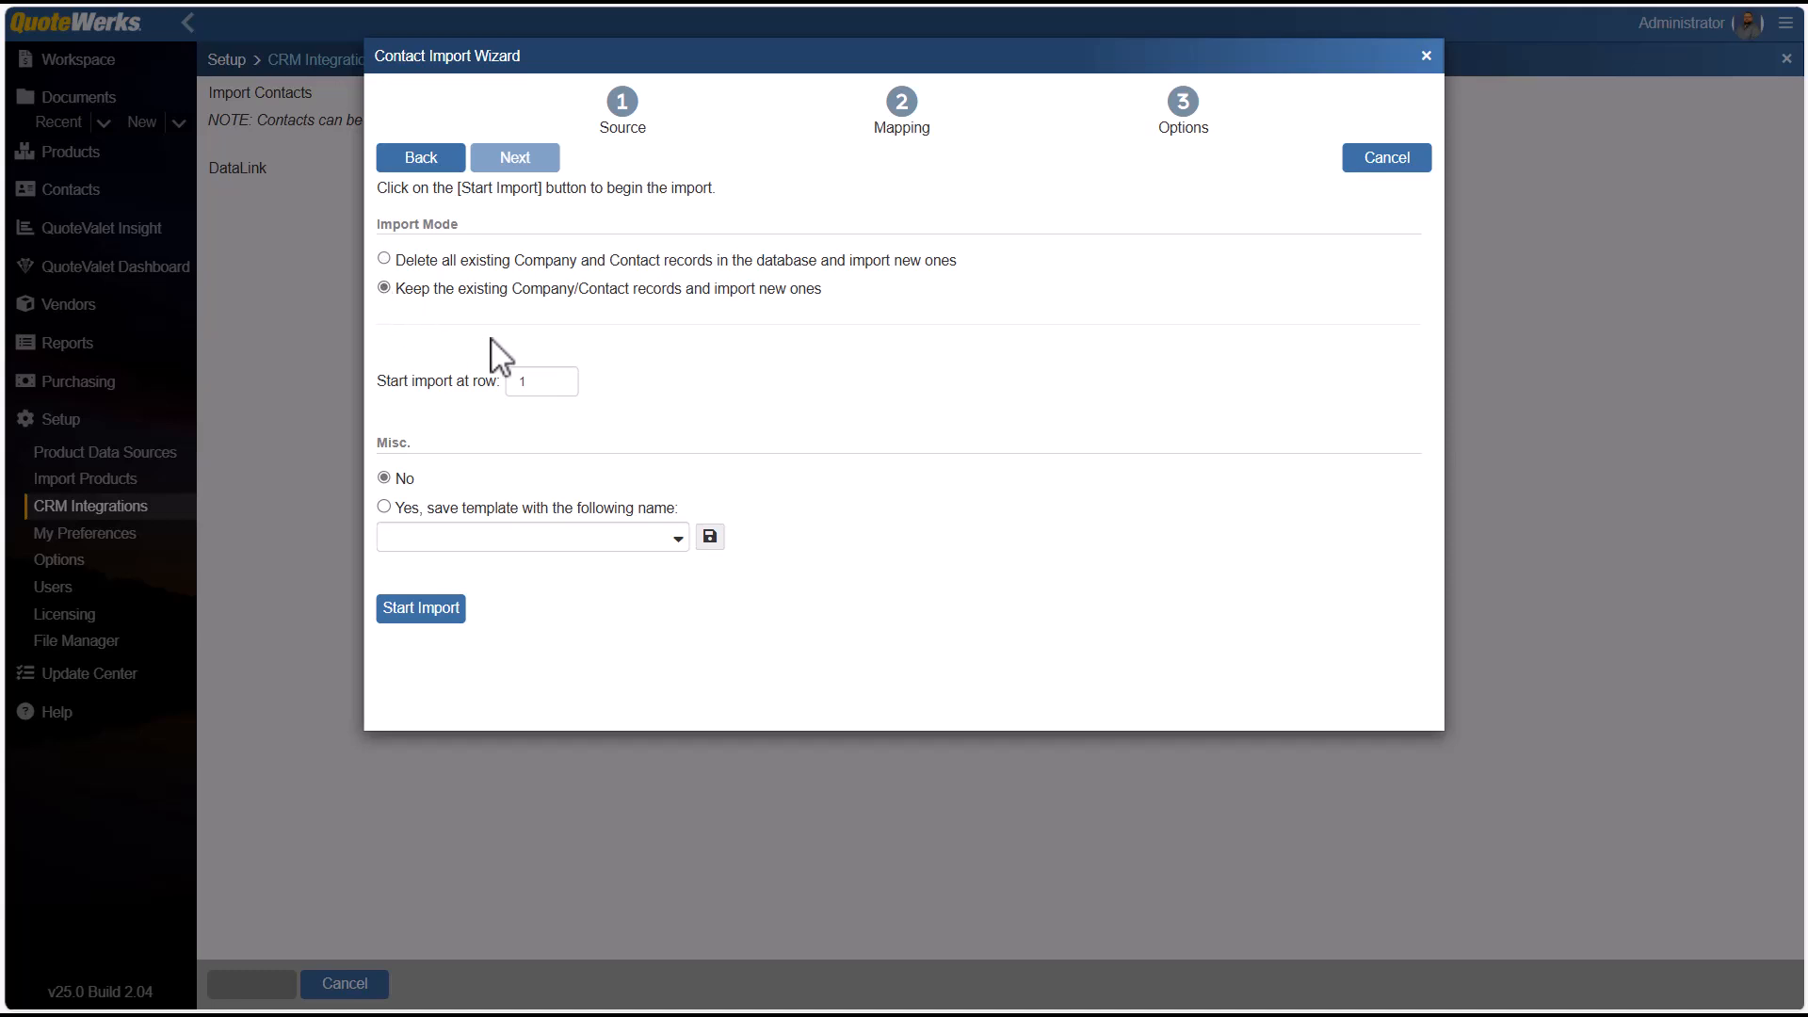
{"action": "left_click_drag", "start_coordinate": [533, 379], "coordinate": [507, 380]}
{"action": "type", "text": "2"}
{"action": "left_click", "coordinate": [708, 418]}
Save the import settings as a template named "New Contact Import".
{"action": "left_click", "coordinate": [596, 538]}
{"action": "type", "text": "New Cont"}
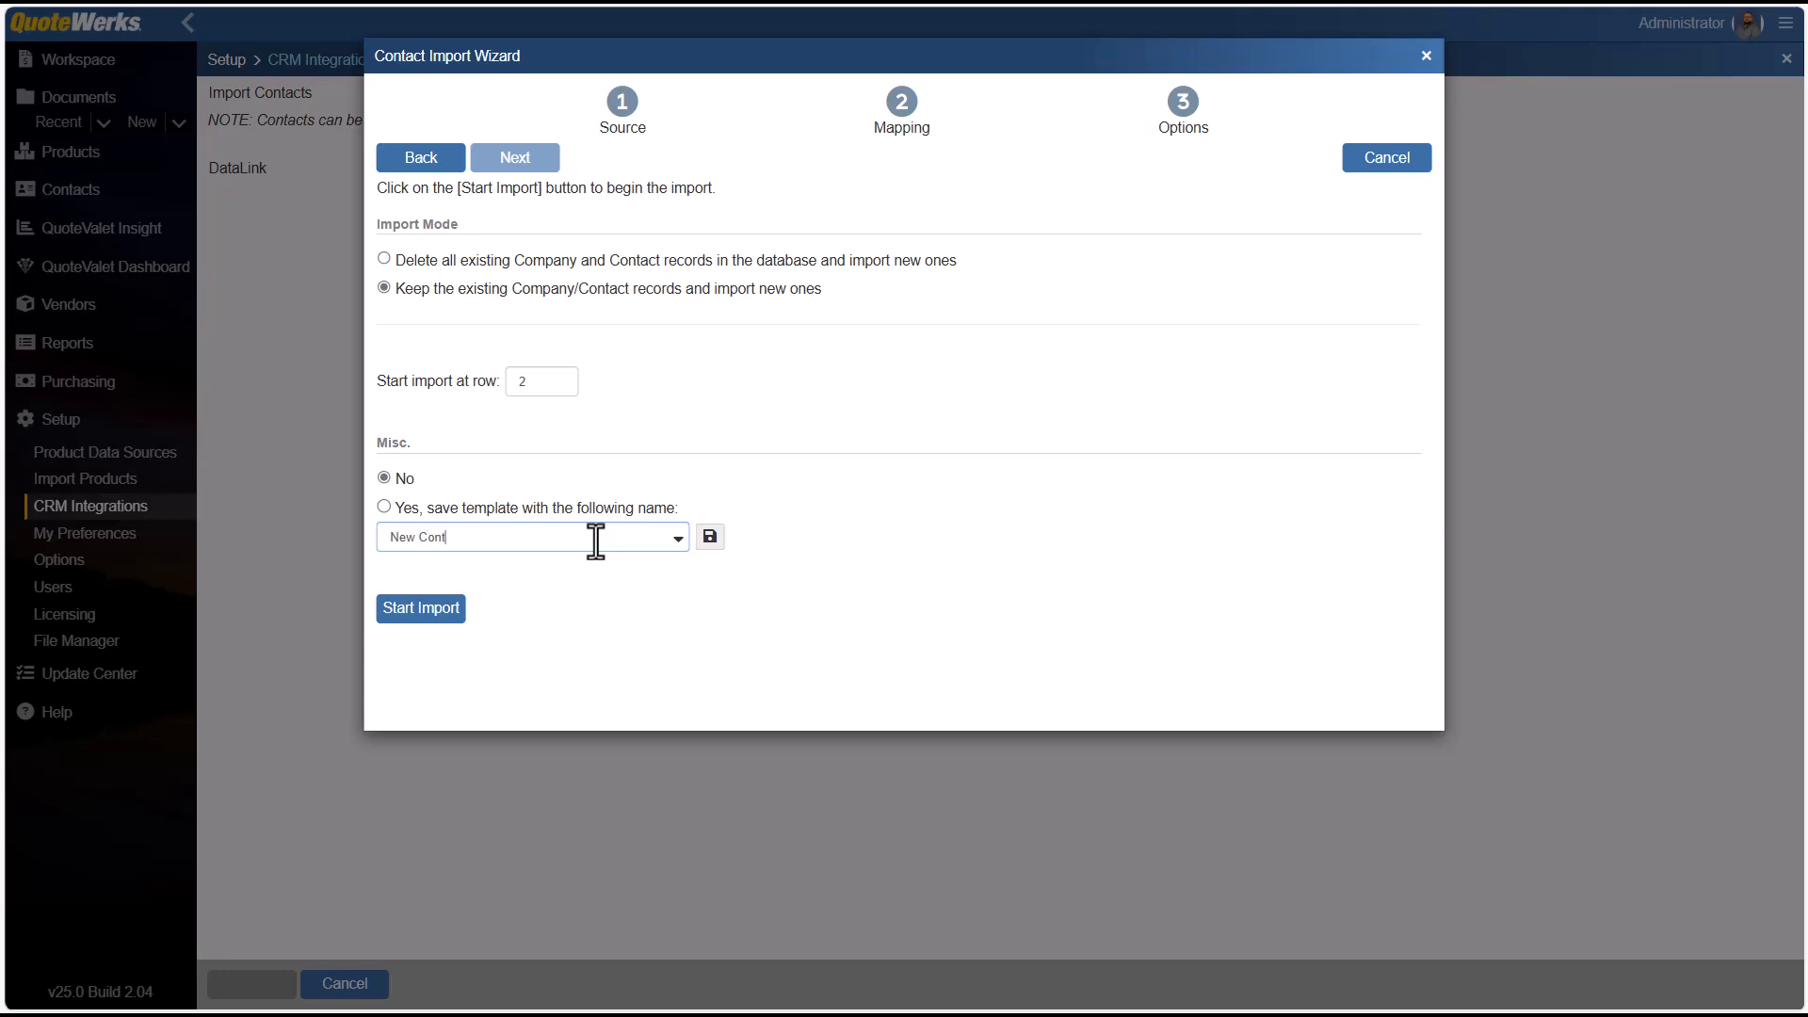
{"action": "type", "text": "act Import"}
{"action": "left_click", "coordinate": [711, 538]}
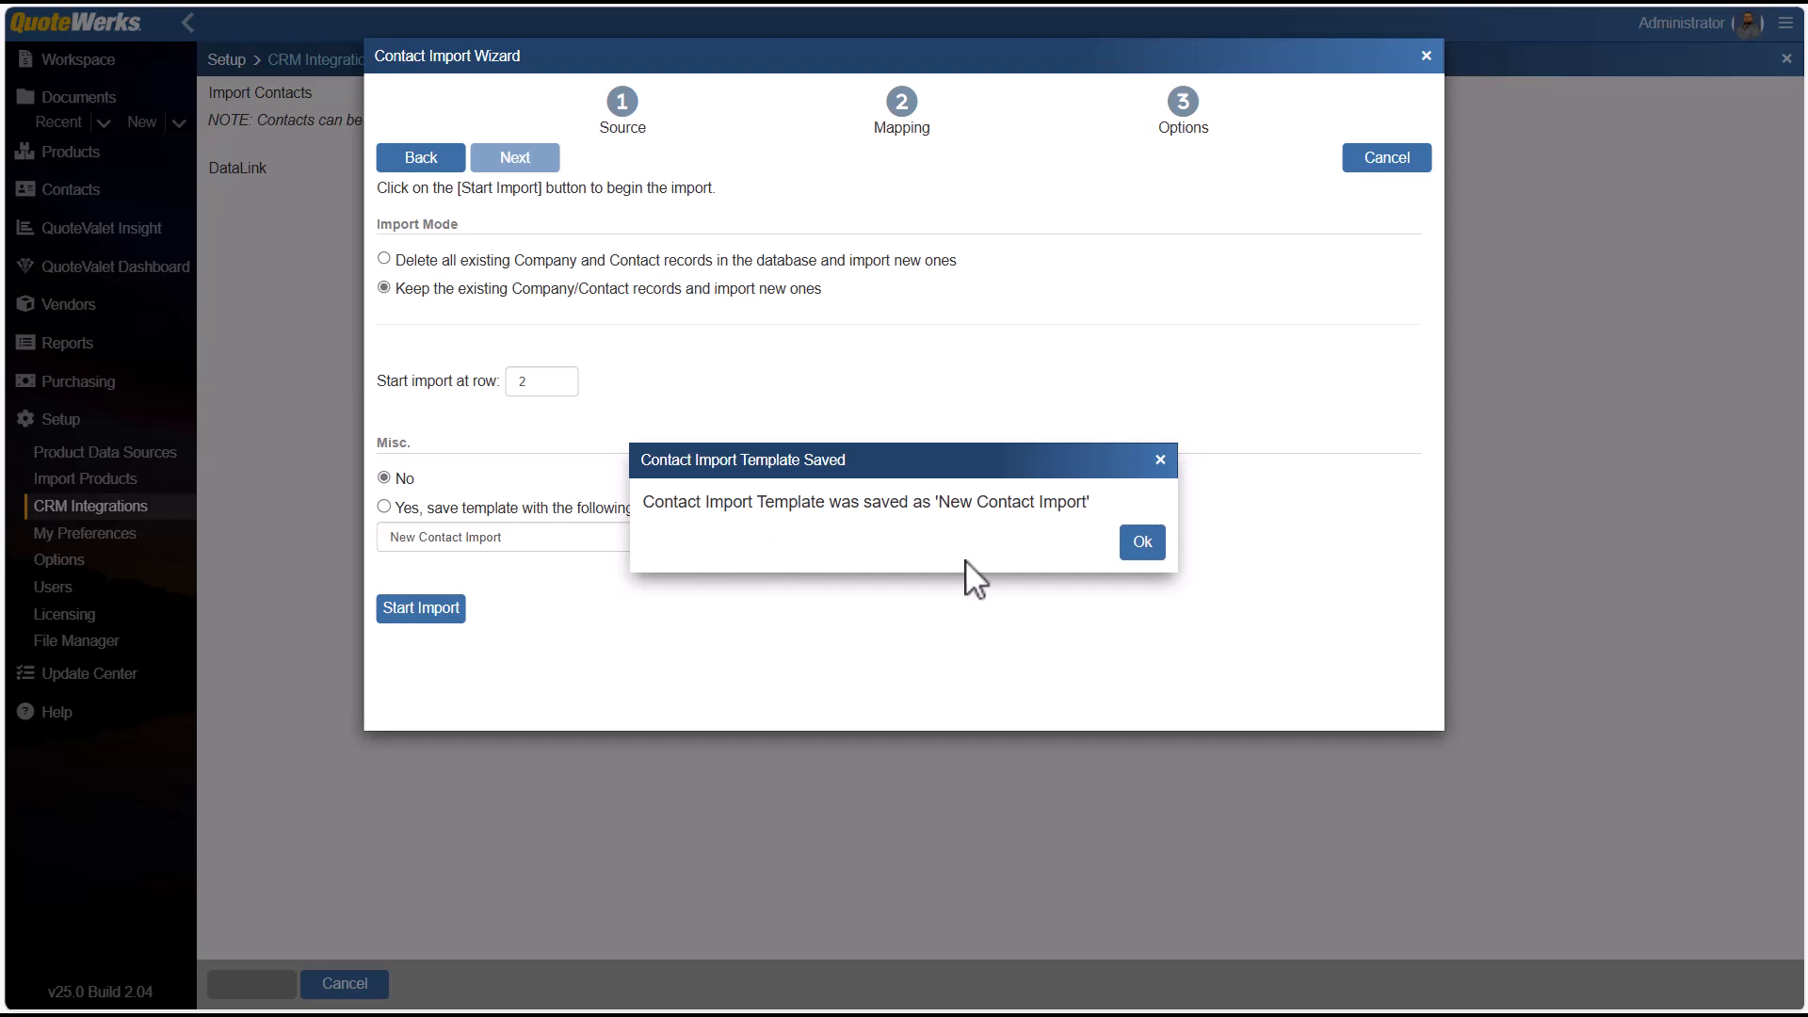
{"action": "left_click", "coordinate": [1141, 544]}
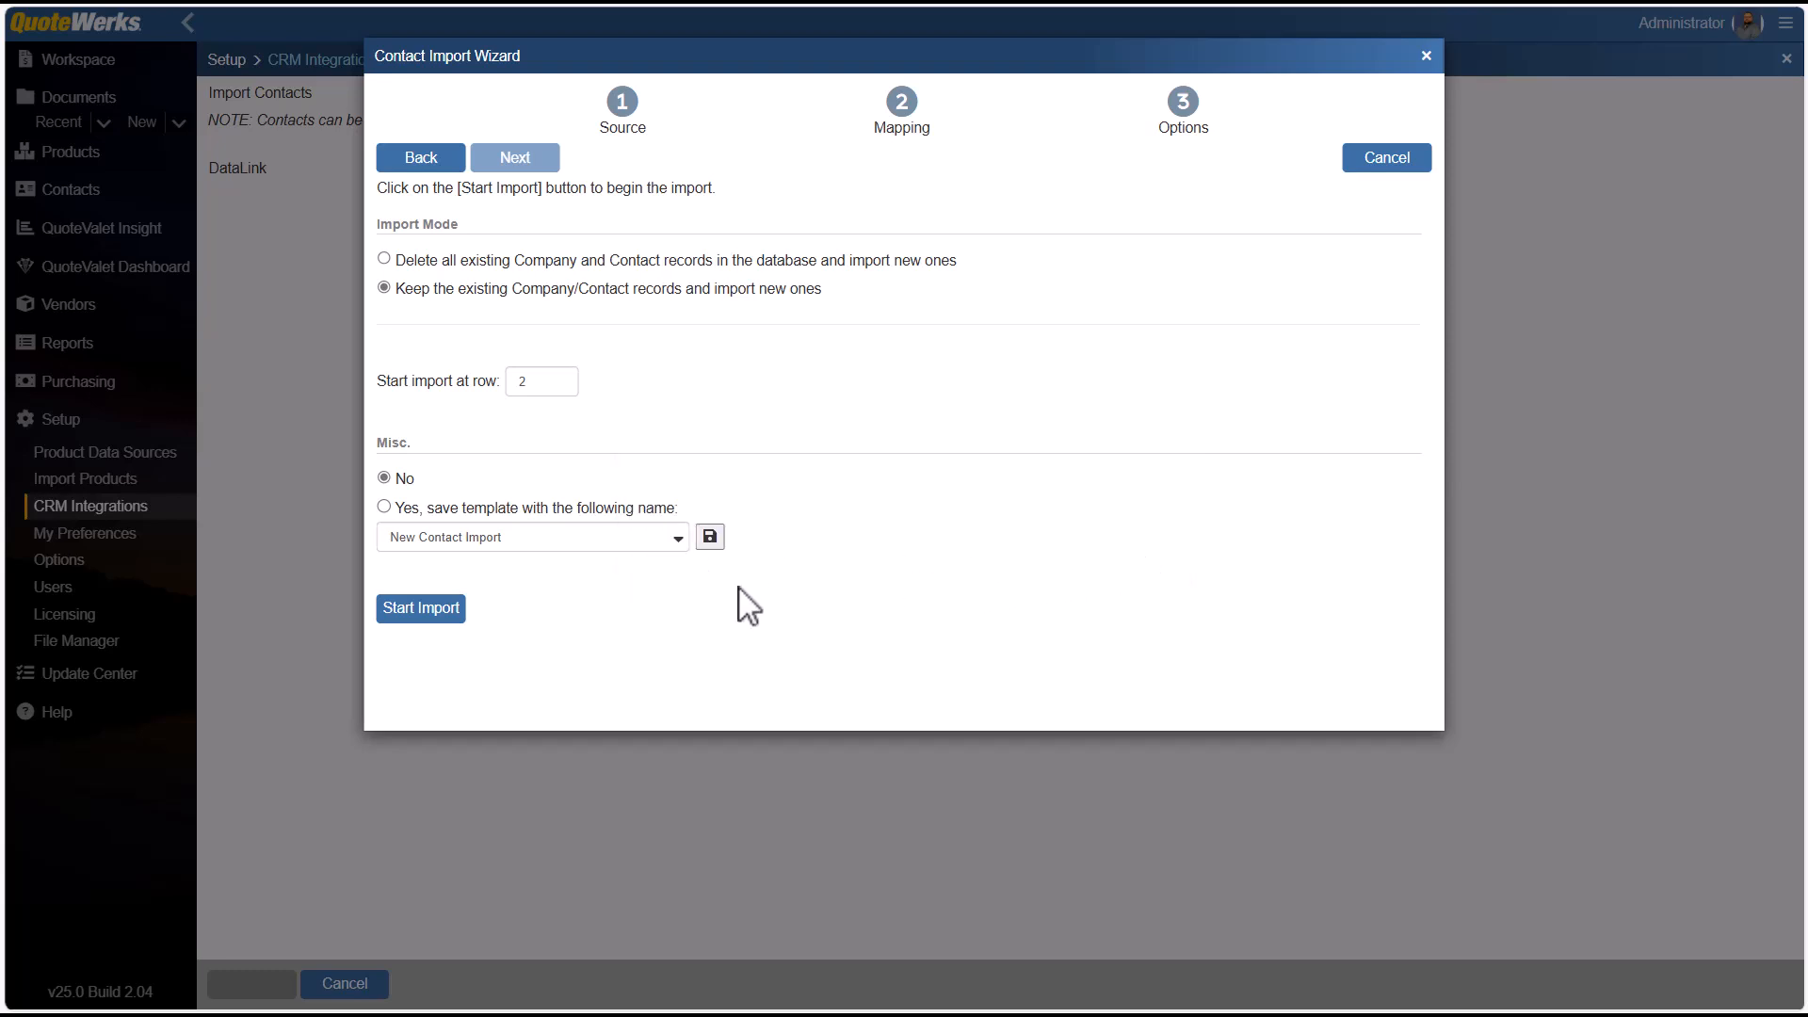
Start the contact import and review its log, including the source and mapping settings.
{"action": "left_click", "coordinate": [430, 617]}
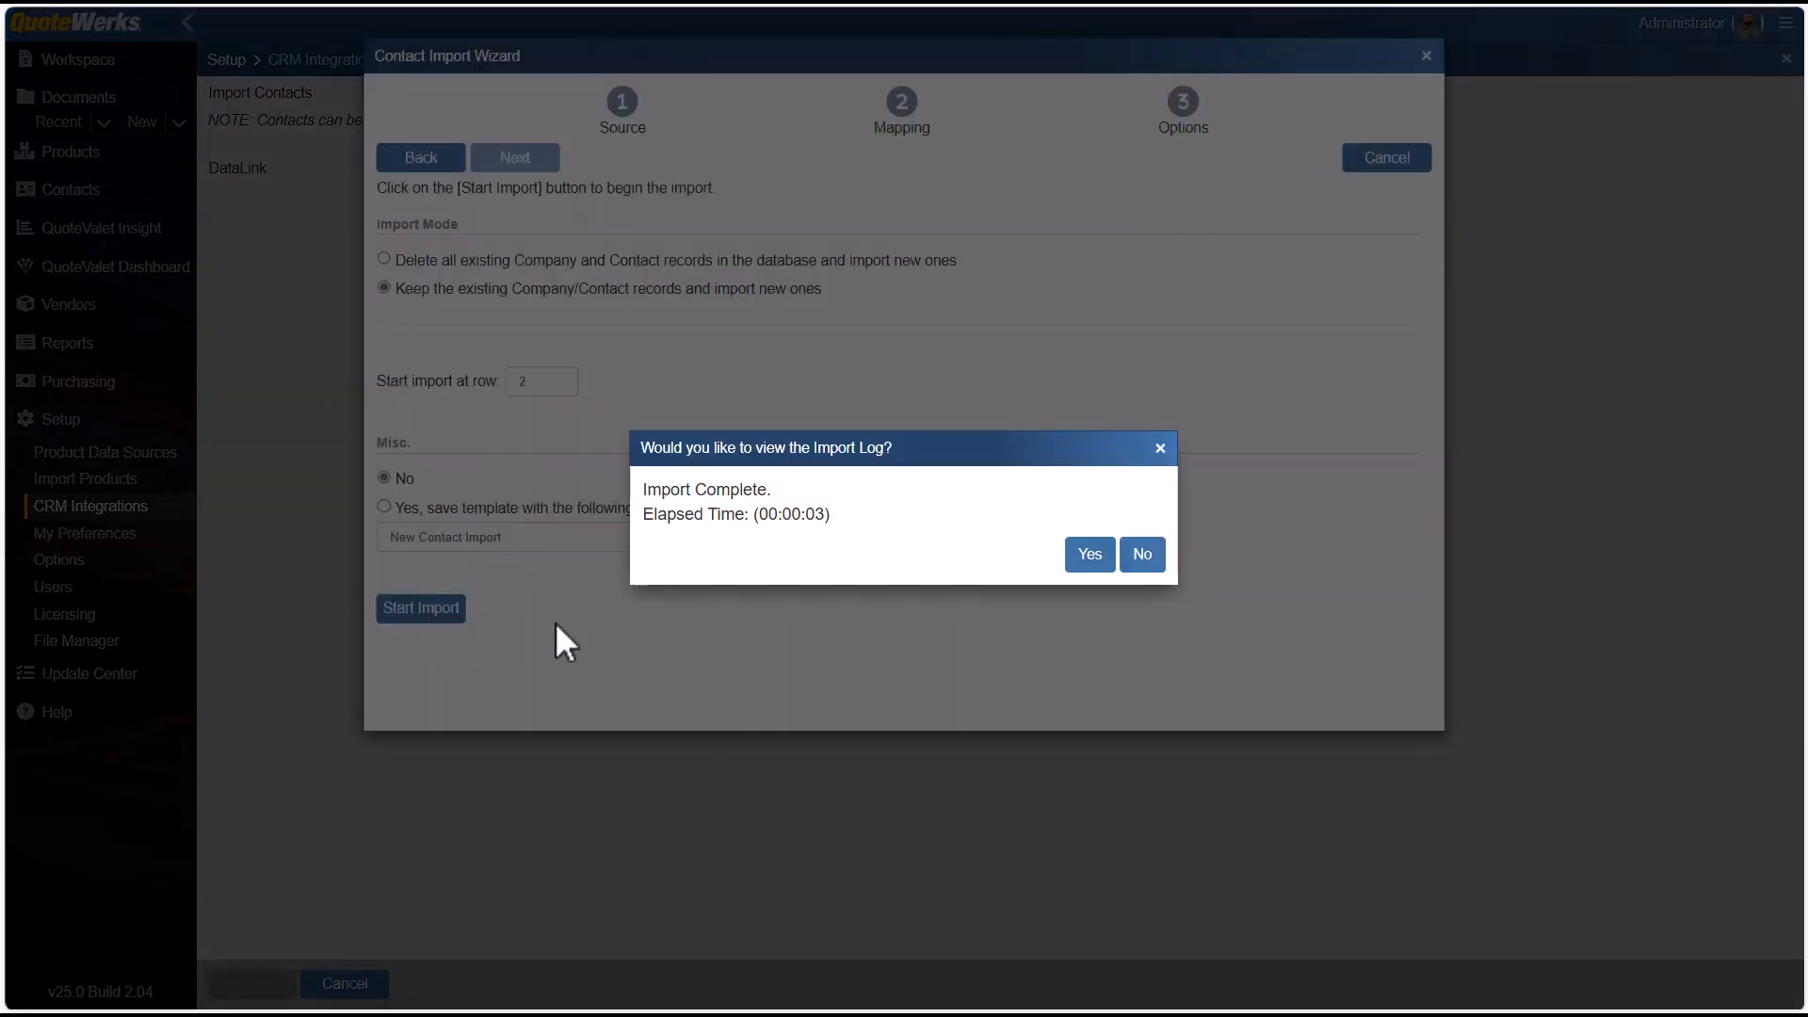
{"action": "left_click", "coordinate": [1086, 558]}
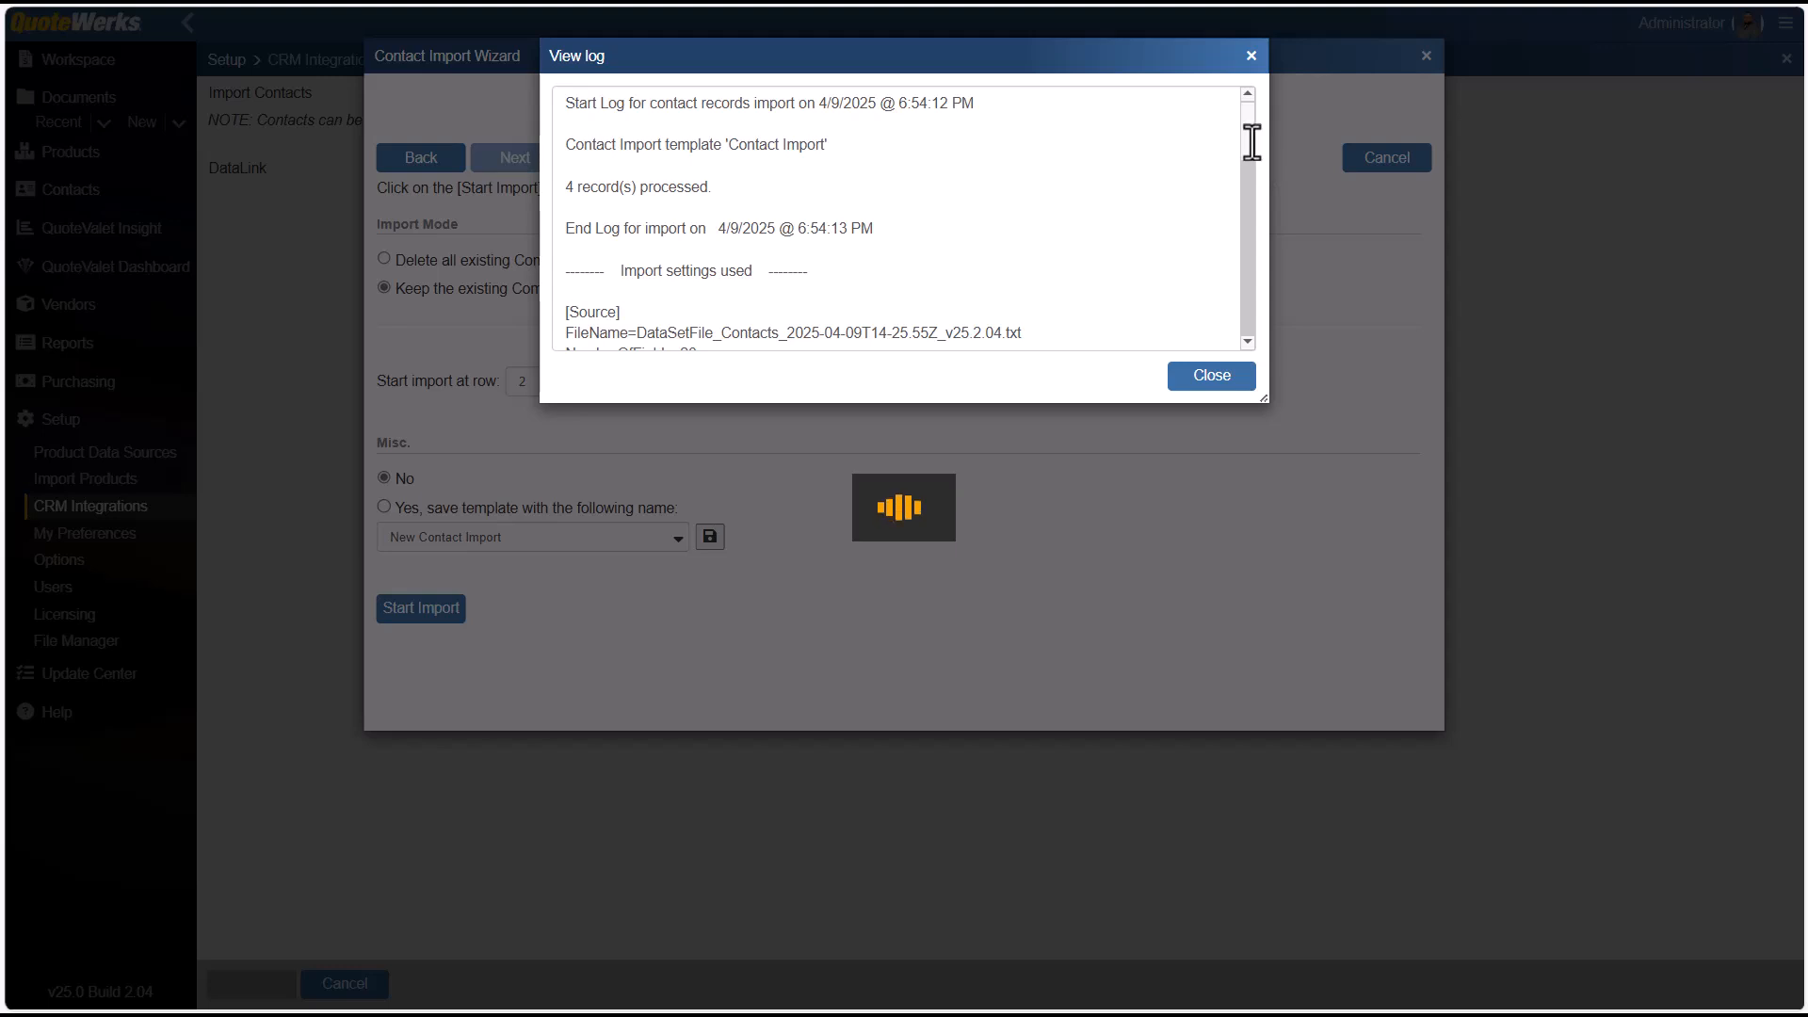
{"action": "scroll", "coordinate": [1242, 166], "scroll_direction": "down", "scroll_amount": 1}
{"action": "scroll", "coordinate": [1242, 167], "scroll_direction": "down", "scroll_amount": 5}
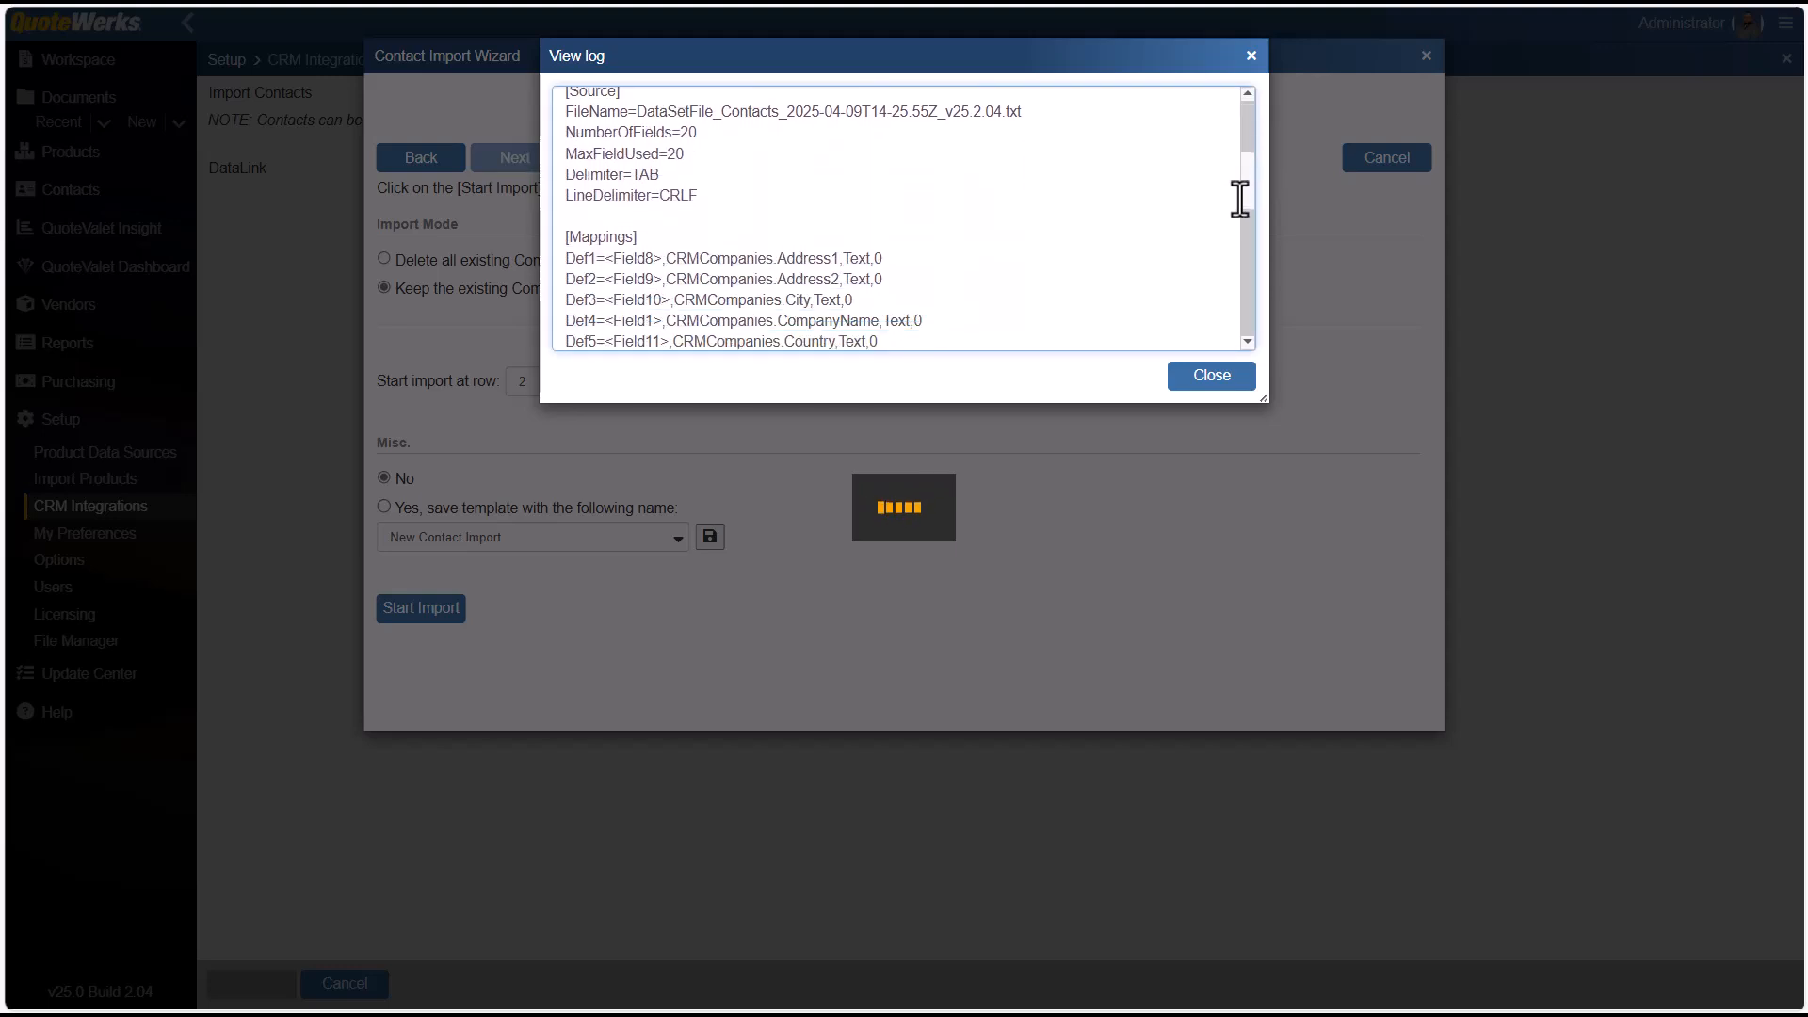
{"action": "scroll", "coordinate": [1249, 261], "scroll_direction": "down", "scroll_amount": 5}
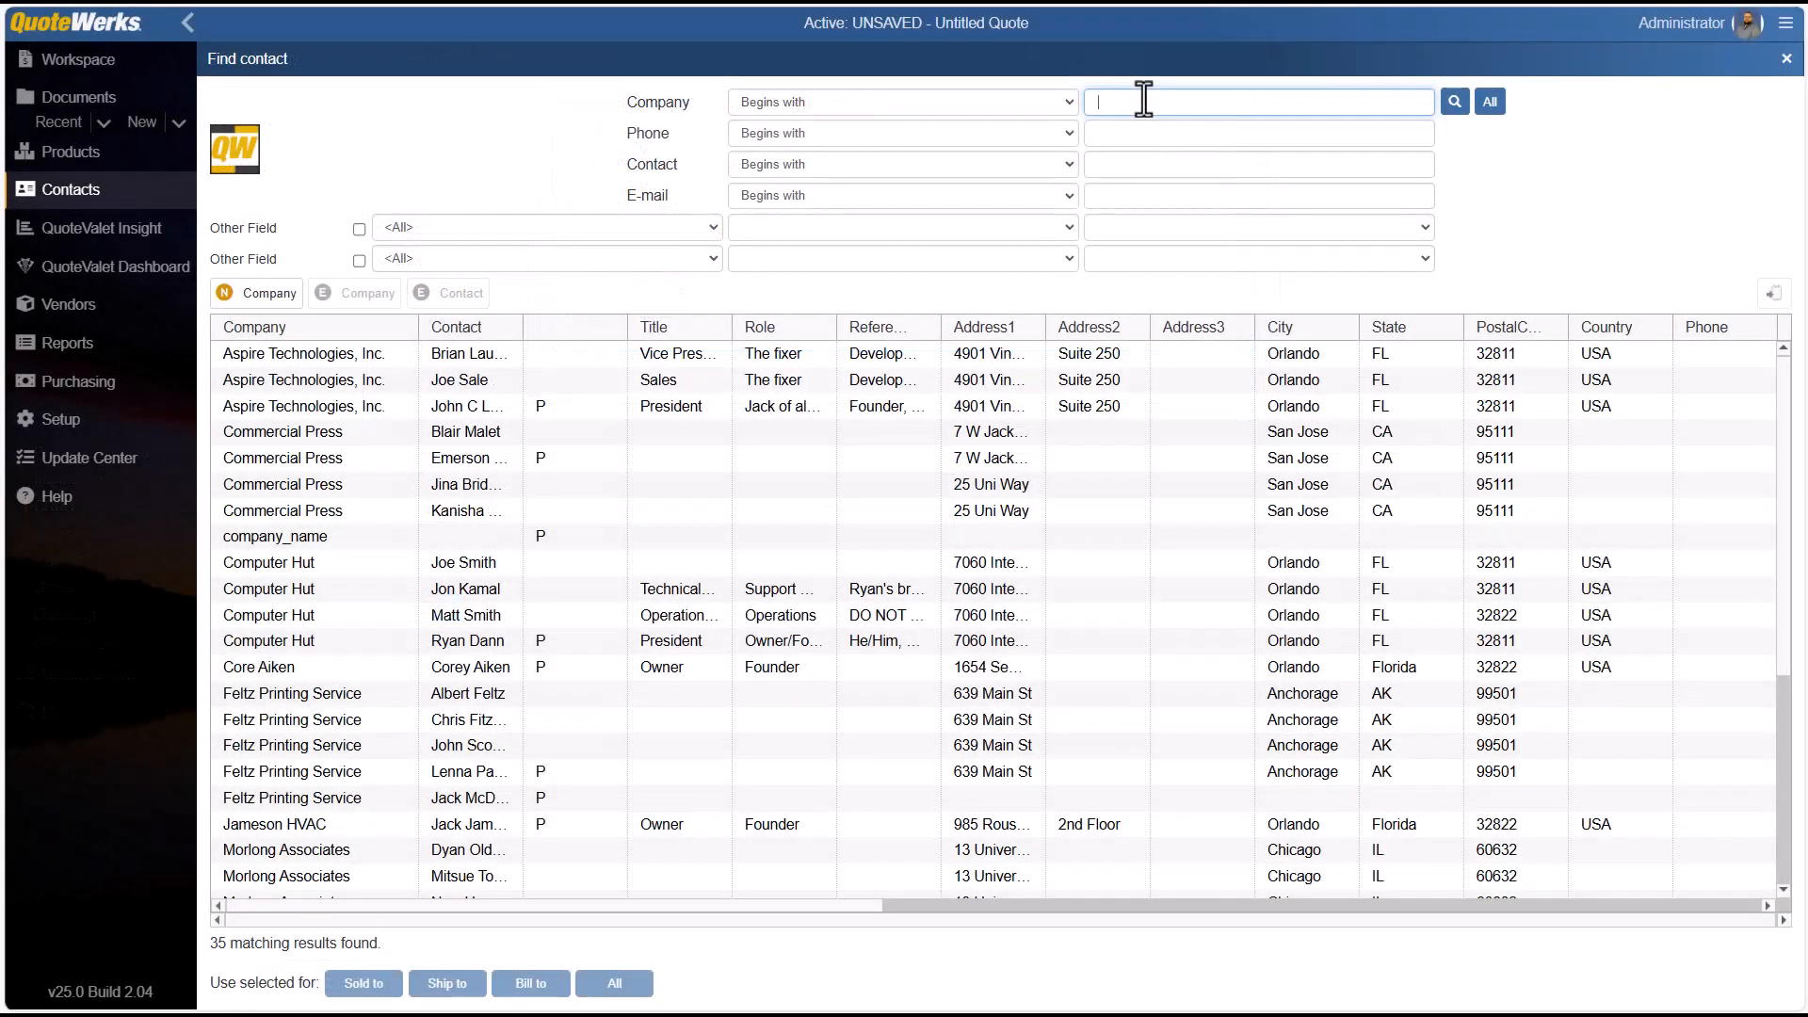
Search the contacts for companies whose name begins with "Tin can computers".
{"action": "type", "text": "Tin can computers"}
{"action": "key", "text": "Return"}
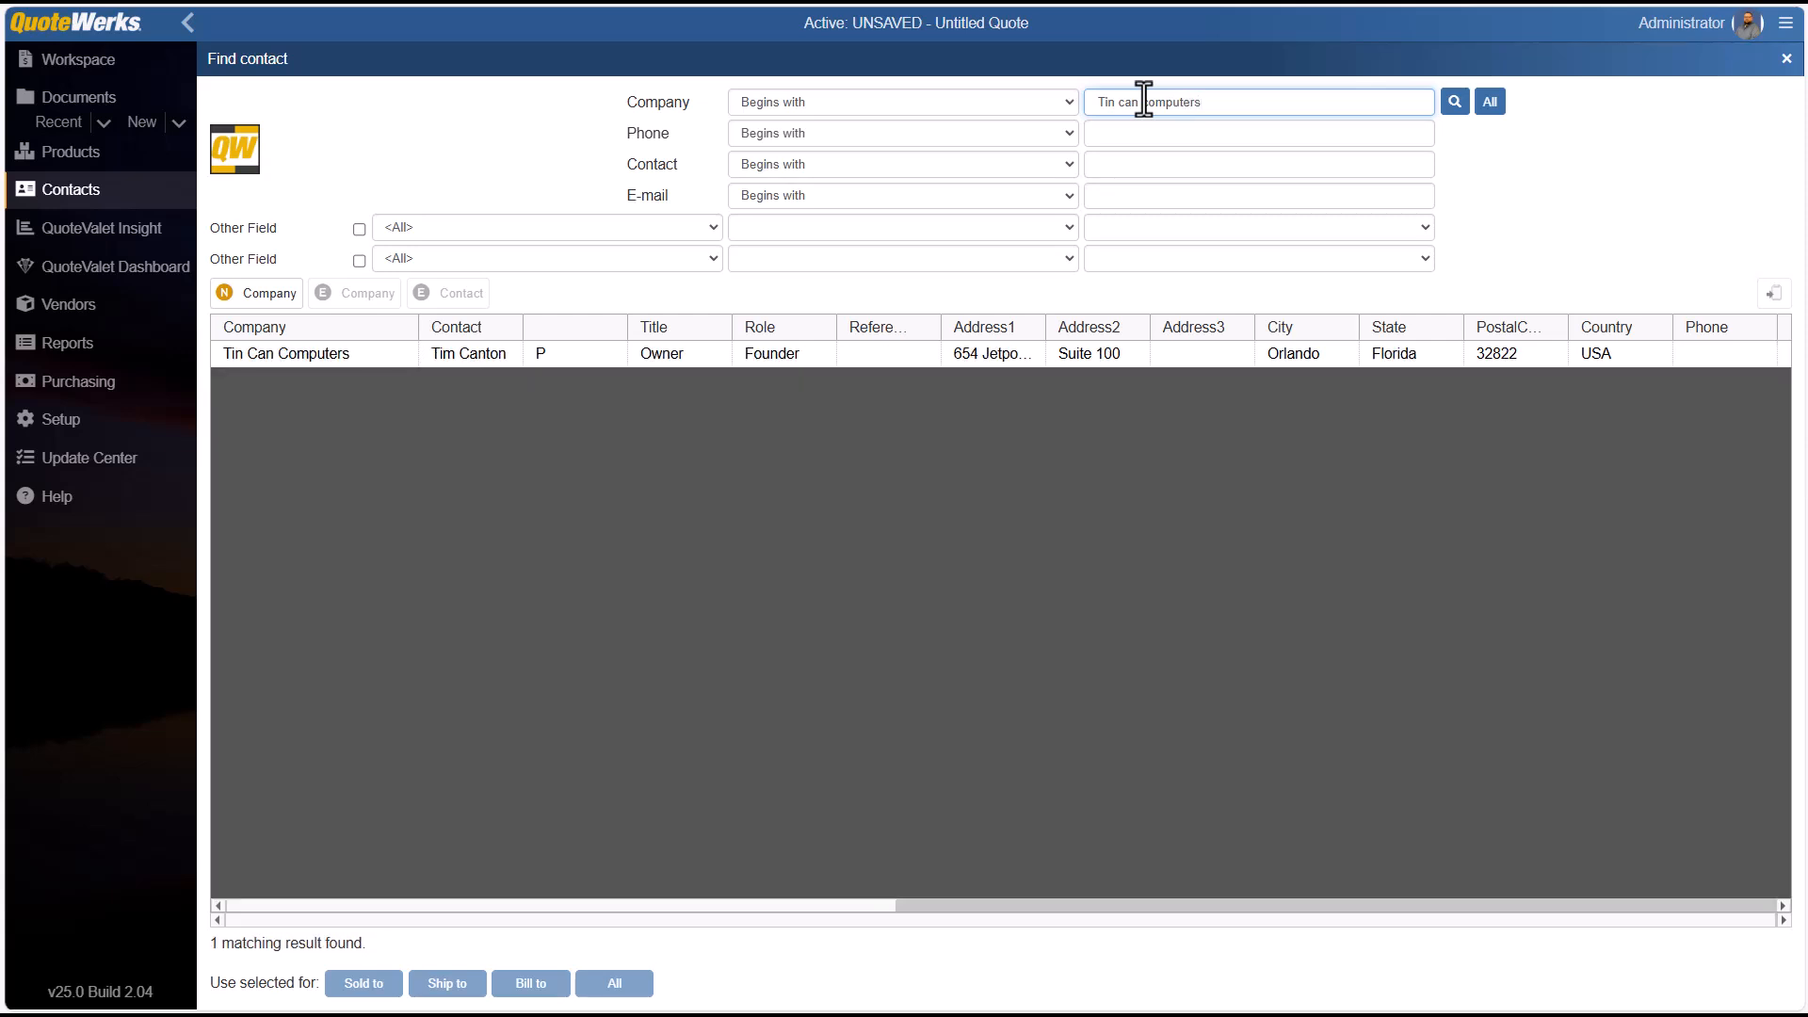
Open the Tin Can Computers company record and its primary contact's record to check the imported details.
{"action": "left_click", "coordinate": [431, 354]}
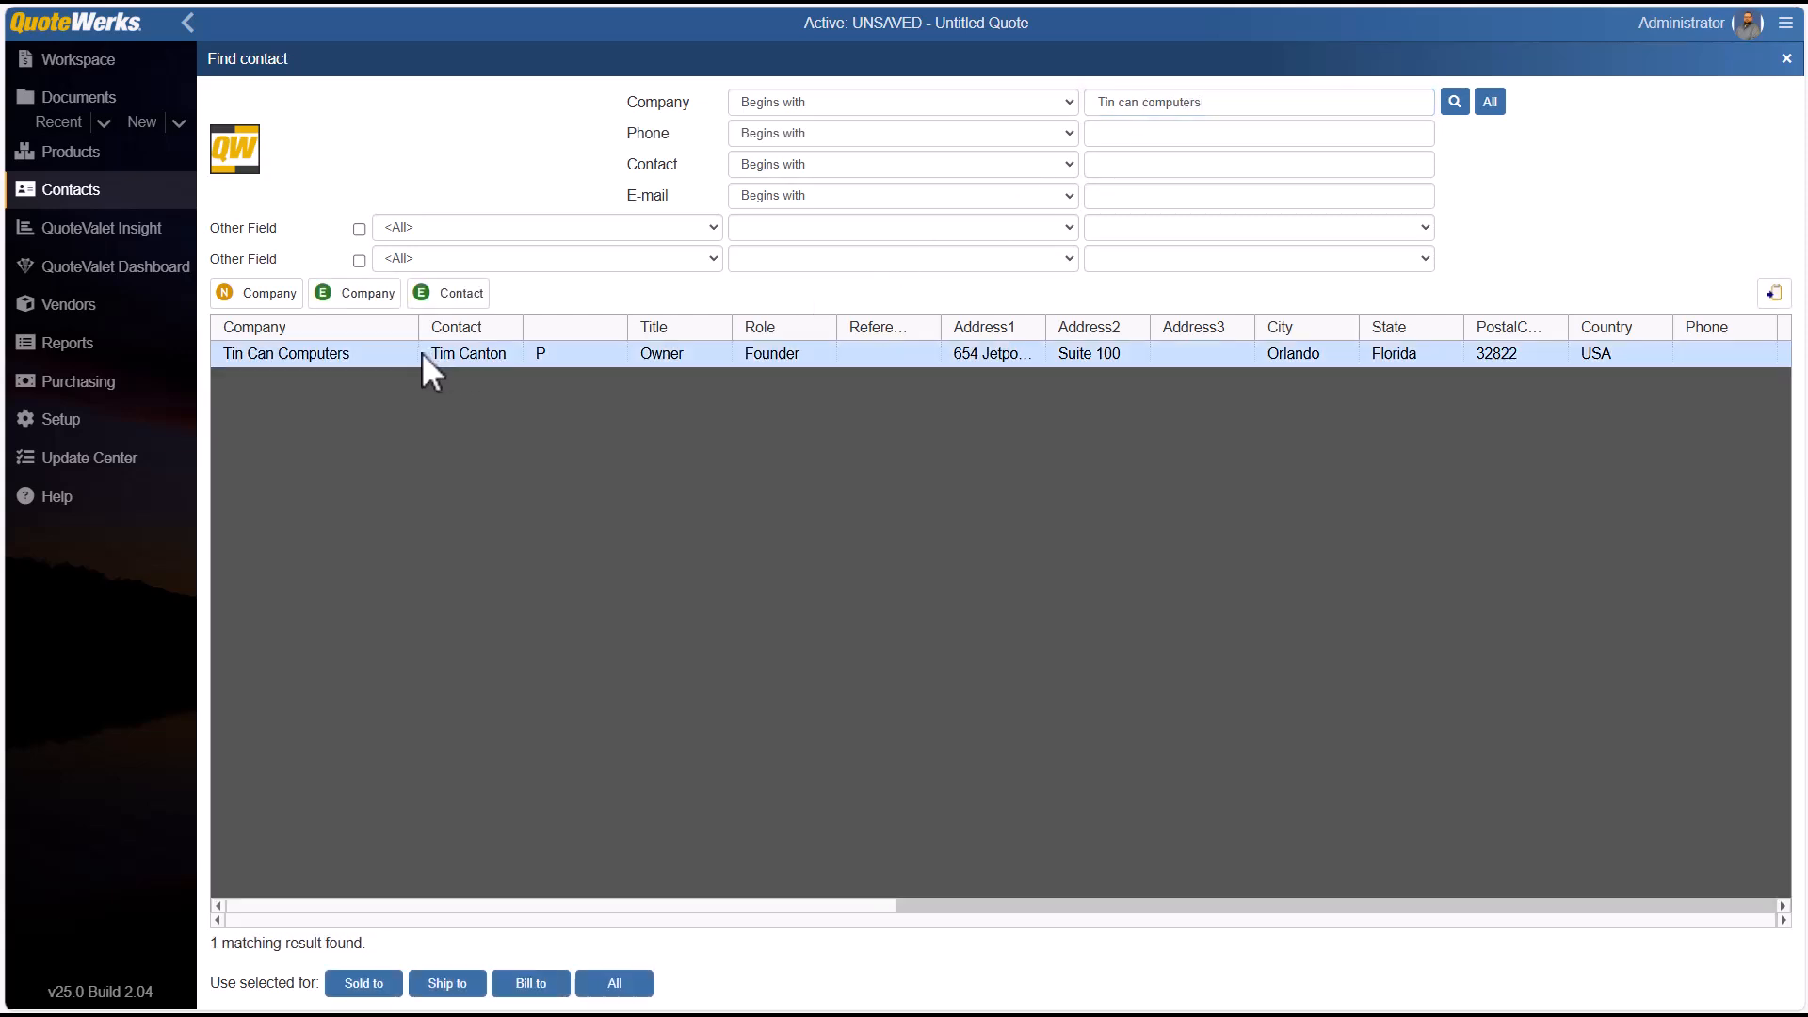
{"action": "left_click", "coordinate": [386, 299]}
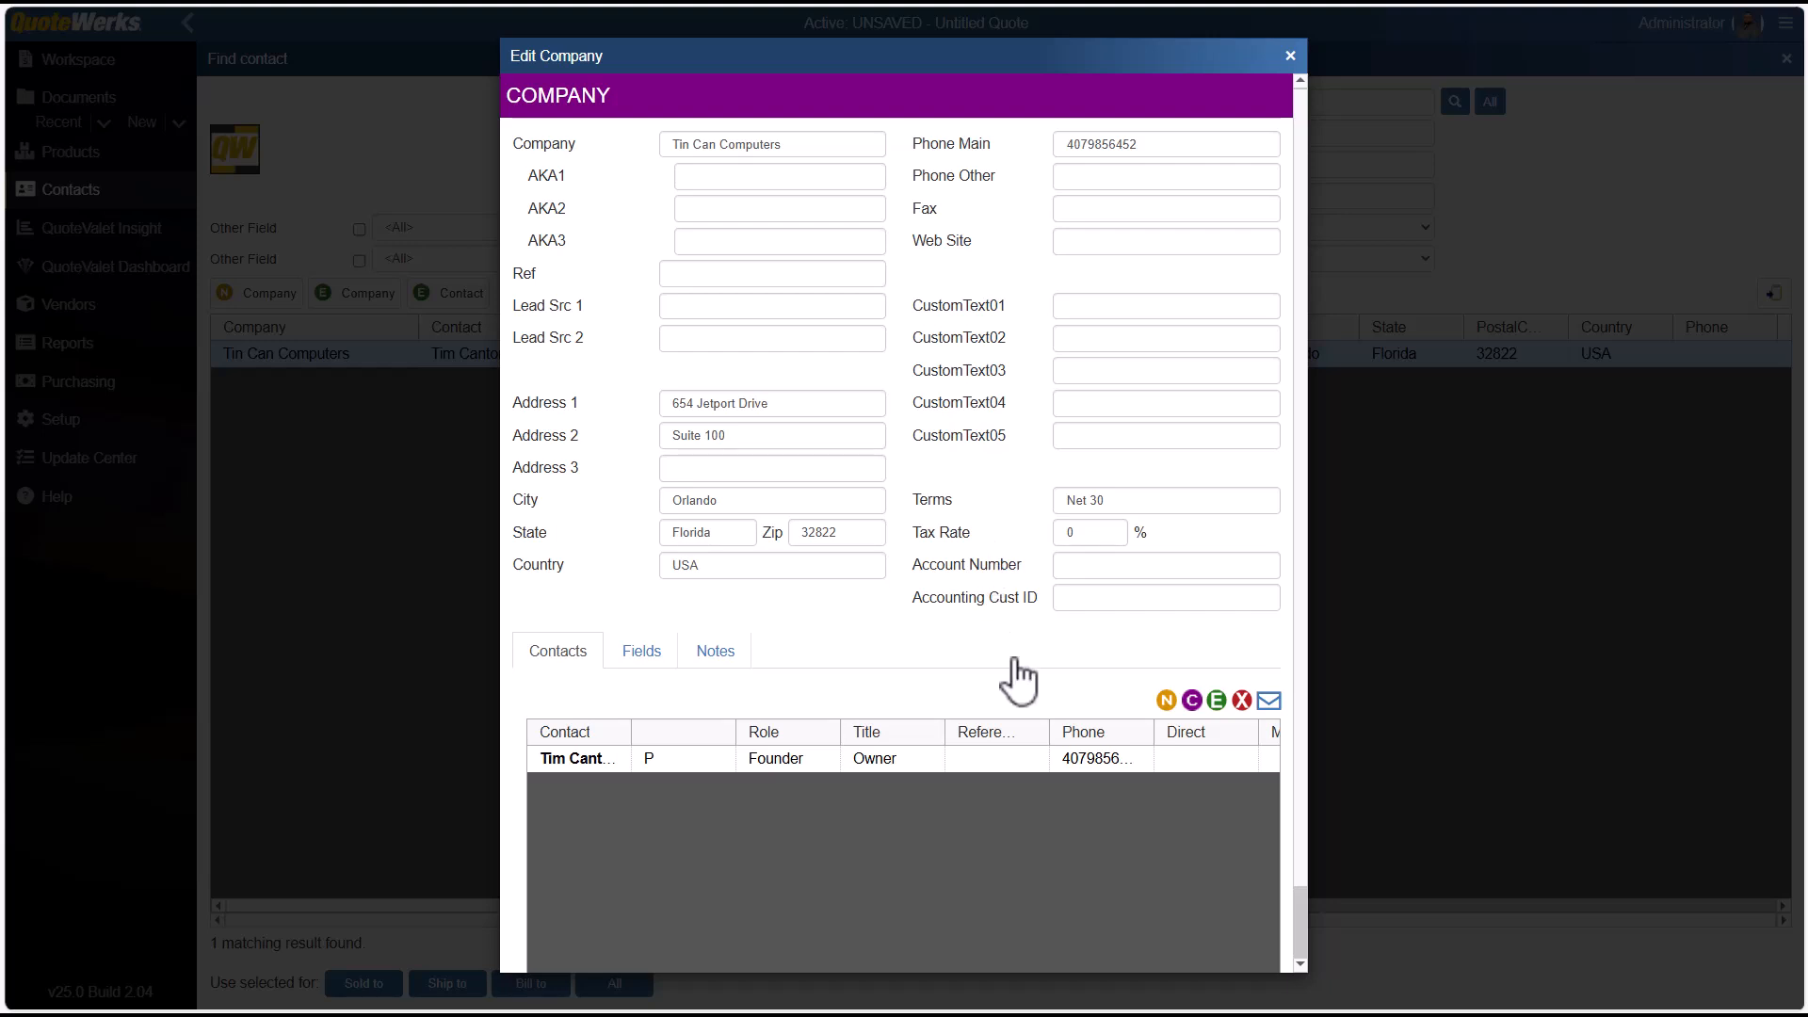
{"action": "left_click", "coordinate": [793, 759]}
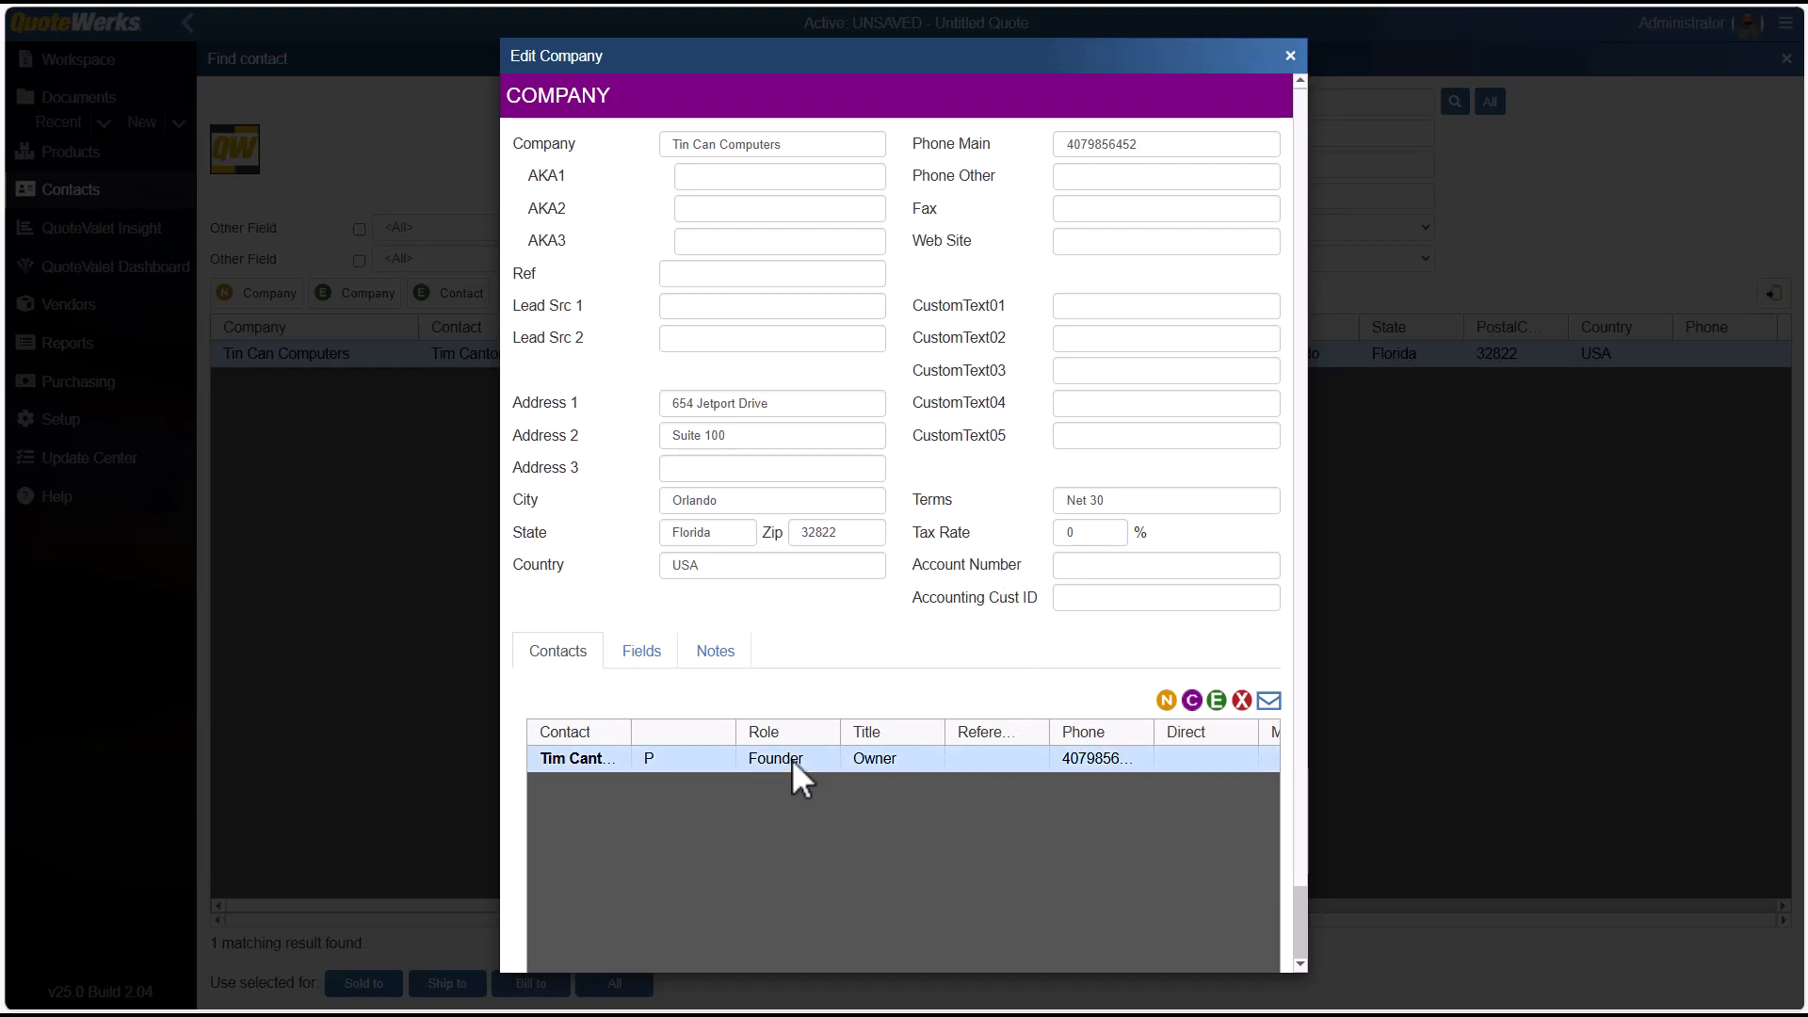
{"action": "left_click", "coordinate": [1217, 700]}
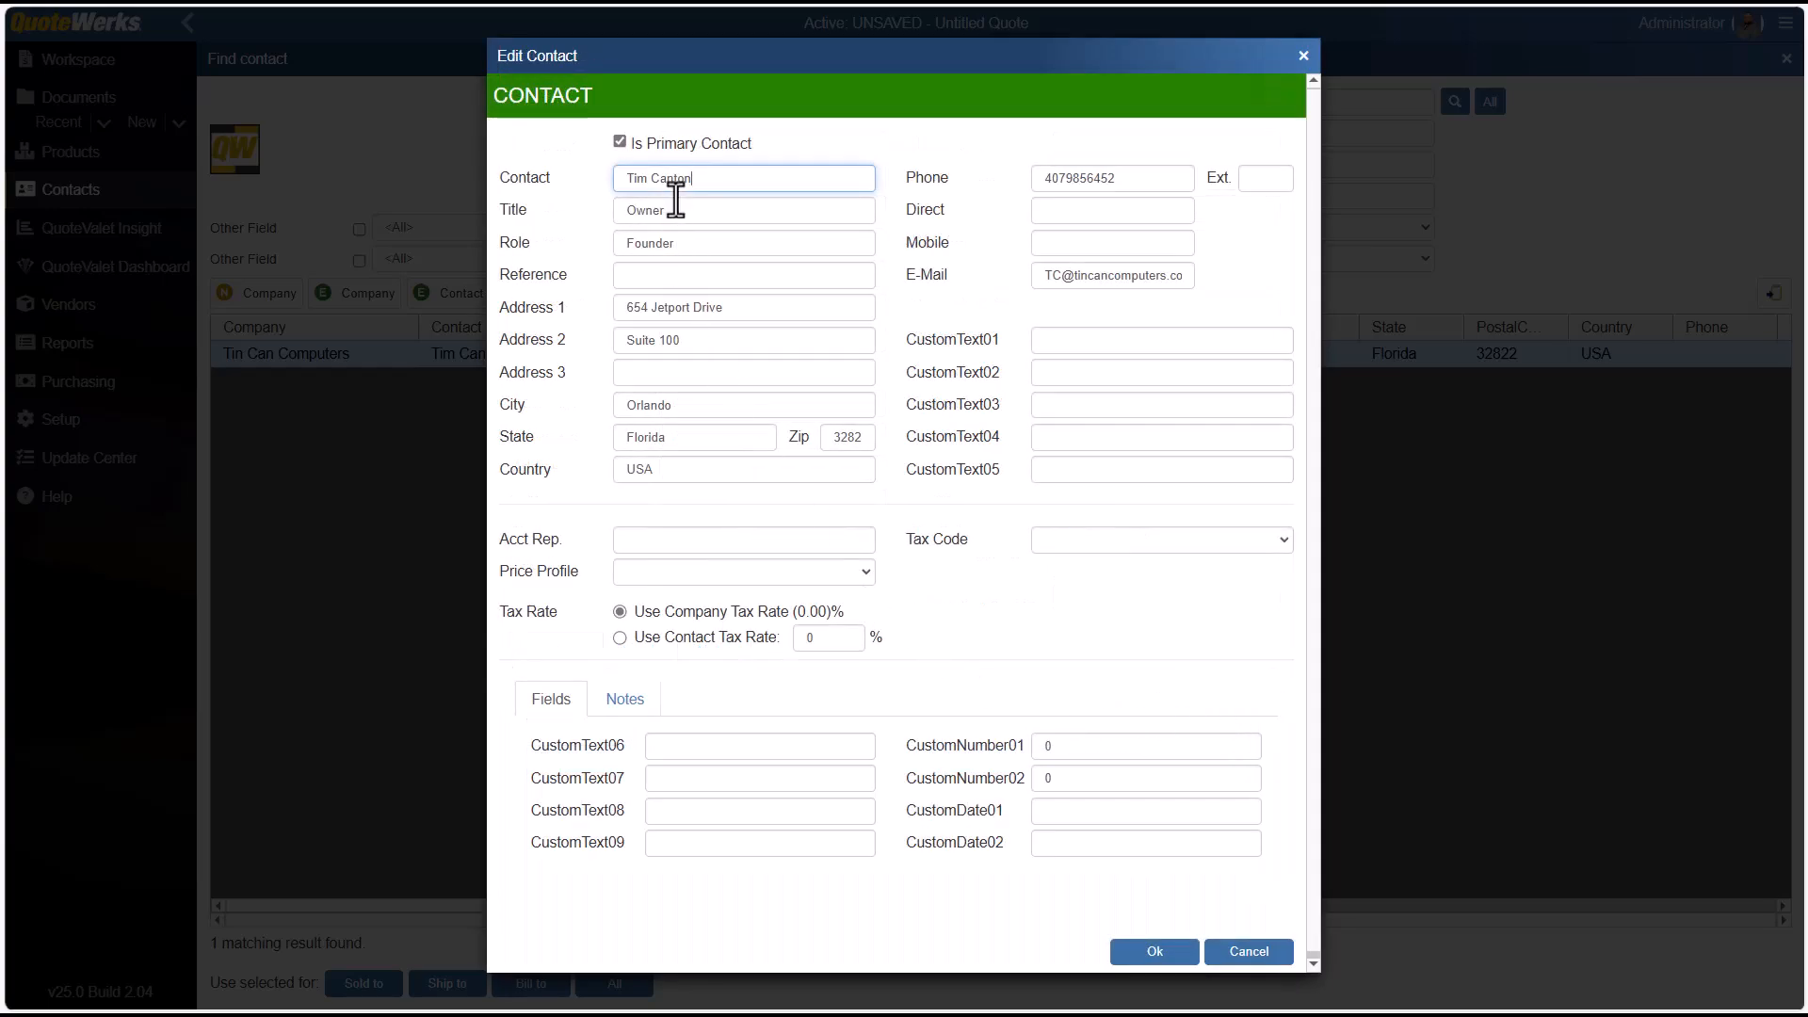